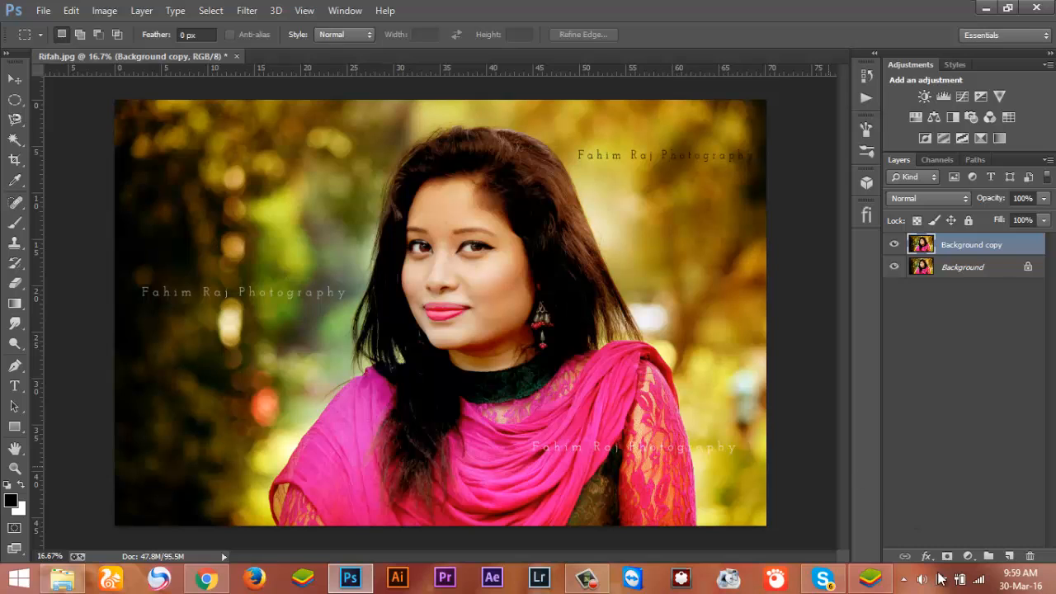
{"action": "left_click", "coordinate": [598, 579]}
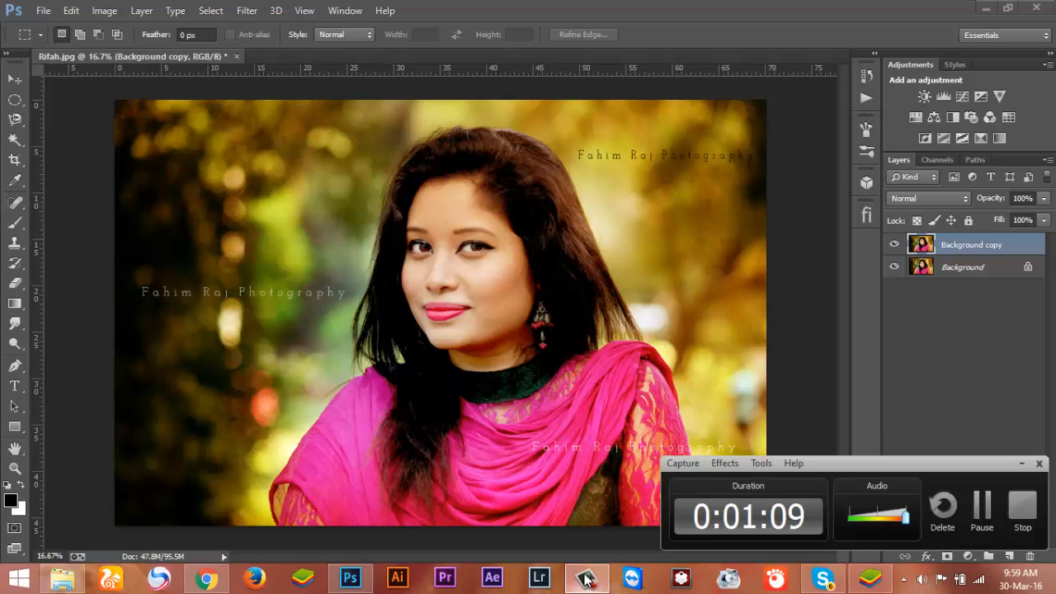
{"action": "left_click", "coordinate": [631, 517]}
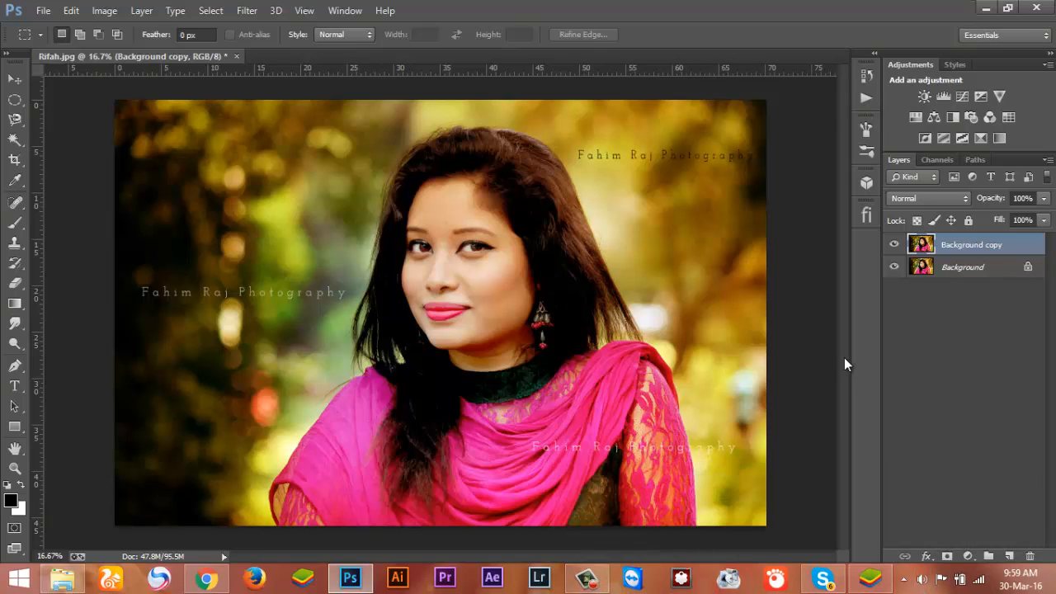
- Start the Lens Flare filter on the Background copy layer and choose the Movie Prime lens type
{"action": "left_click", "coordinate": [930, 270]}
{"action": "left_click", "coordinate": [932, 251]}
{"action": "left_click", "coordinate": [254, 7]}
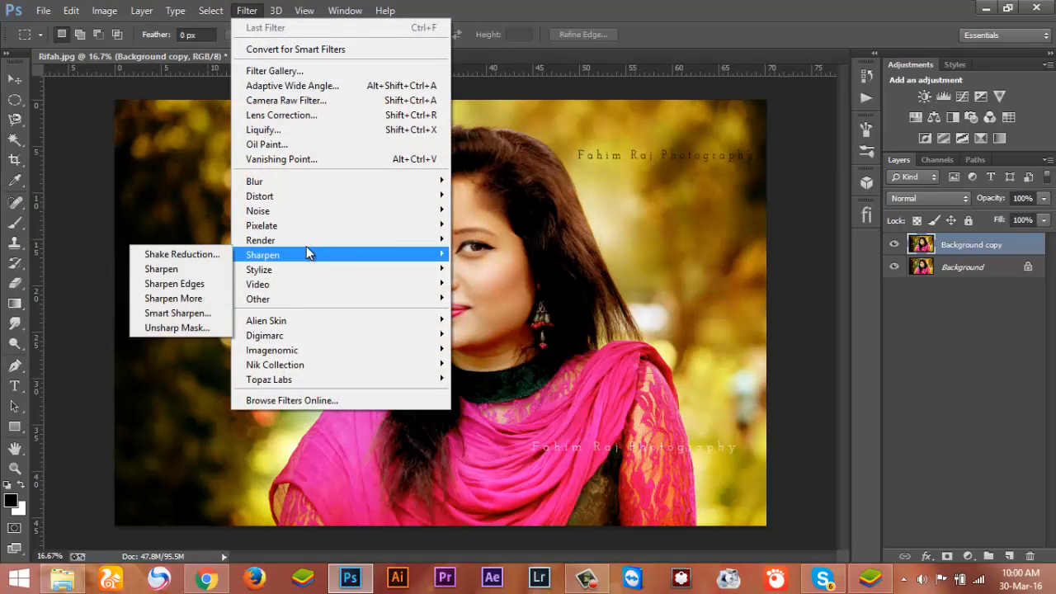
{"action": "mouse_move", "coordinate": [306, 244]}
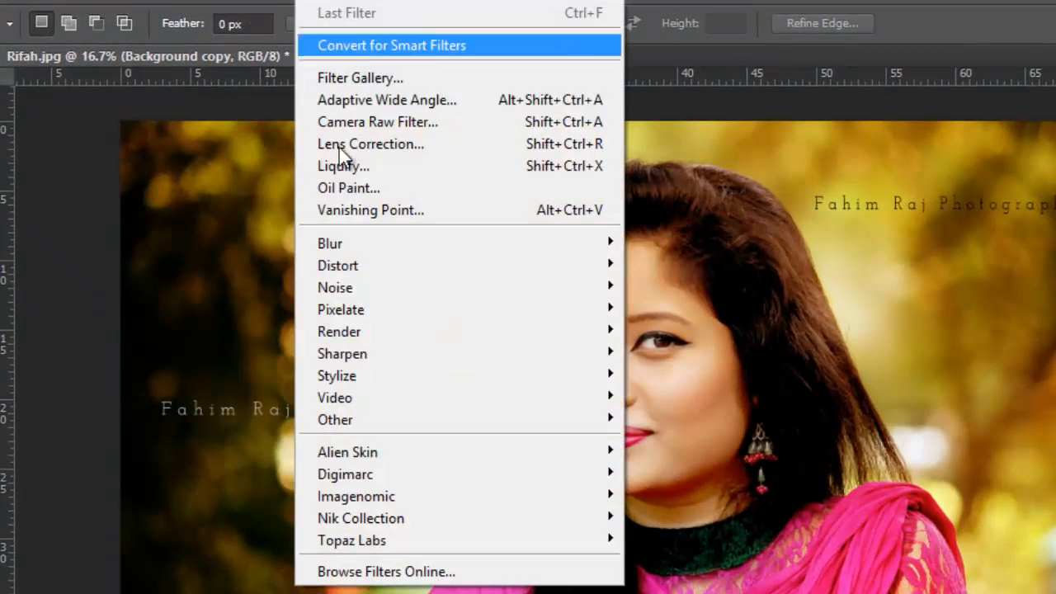
{"action": "mouse_move", "coordinate": [365, 331]}
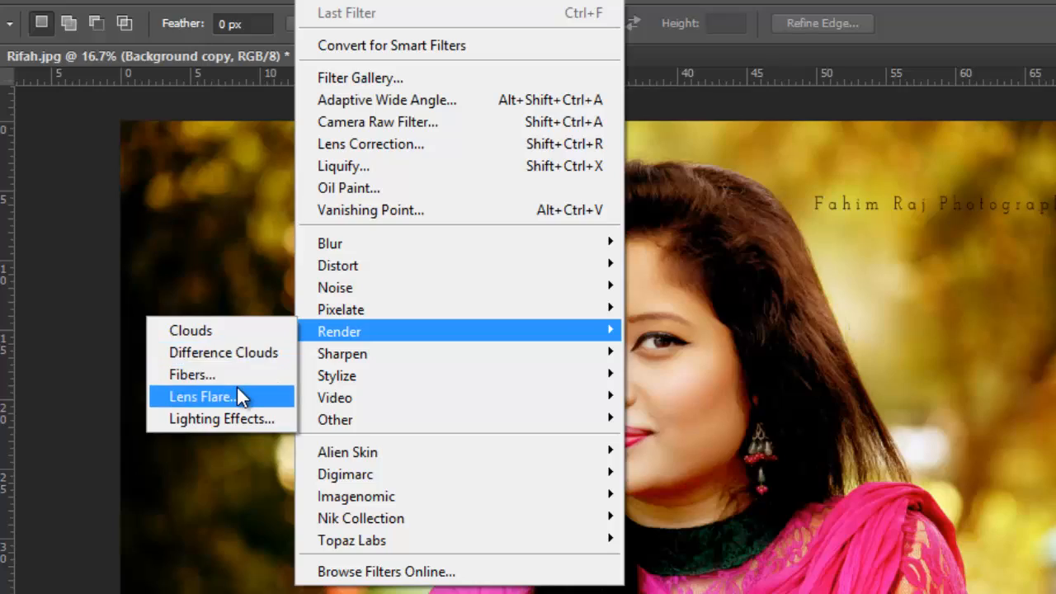
{"action": "left_click", "coordinate": [238, 393]}
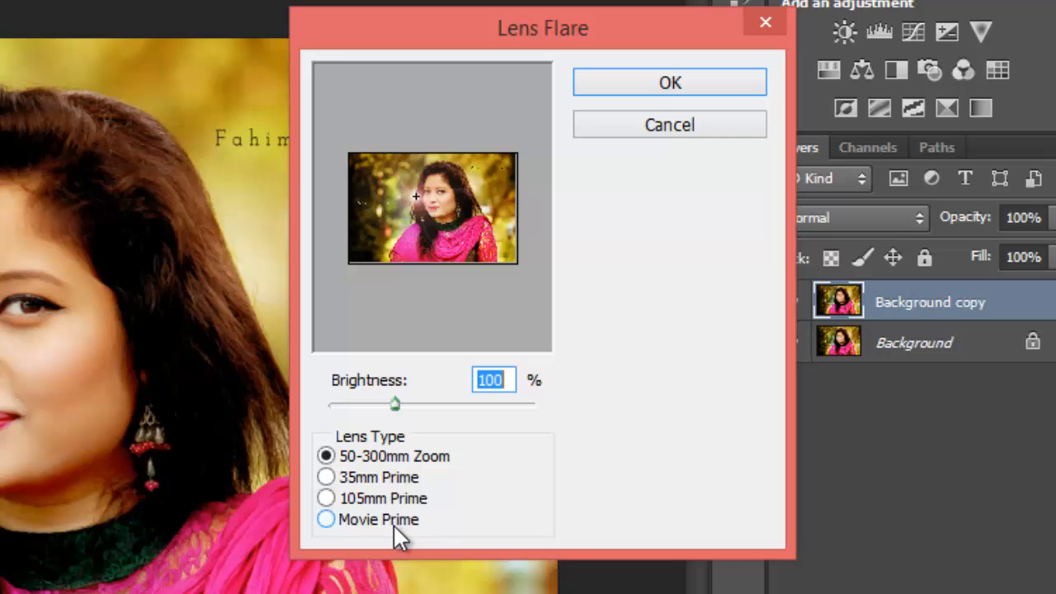
{"action": "left_click", "coordinate": [326, 477]}
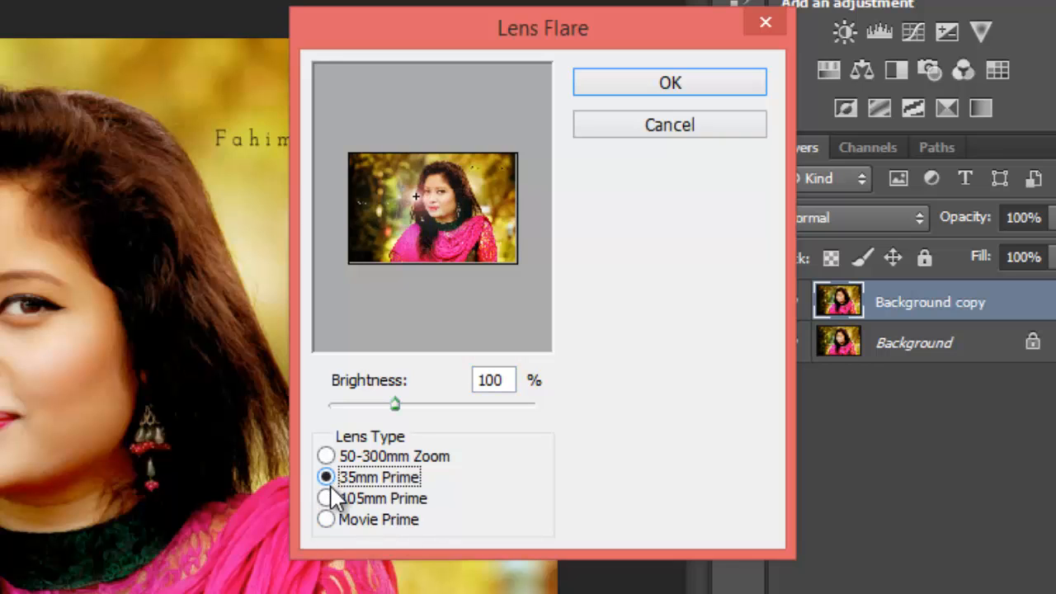
{"action": "left_click", "coordinate": [326, 498]}
{"action": "left_click", "coordinate": [326, 520]}
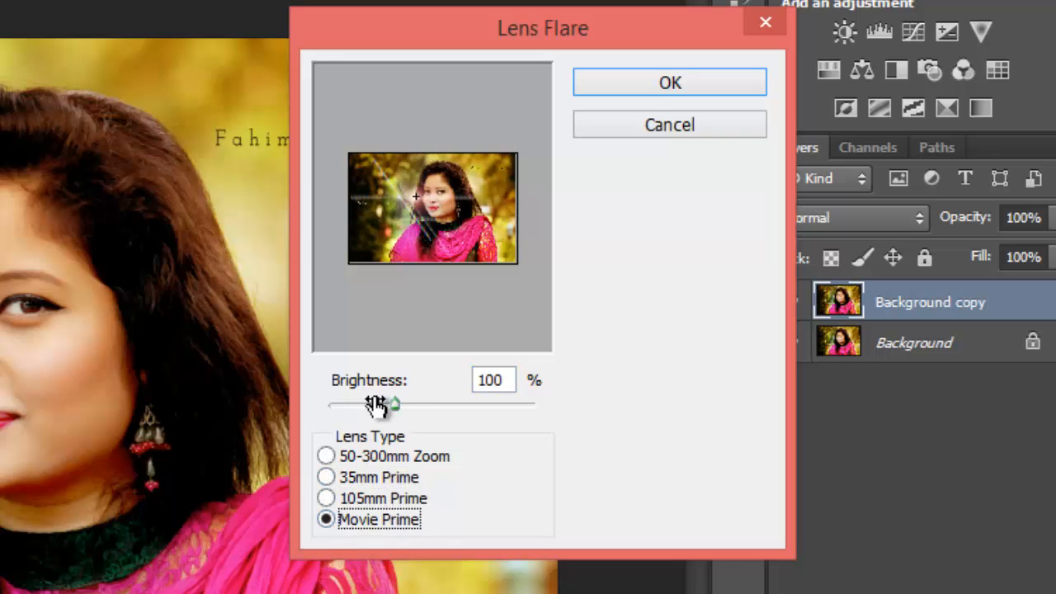
- Place the flare between the dark background and the woman's hair, just above her shoulder, and apply it at 171% brightness
{"action": "left_click_drag", "start_coordinate": [400, 414], "coordinate": [438, 403]}
{"action": "left_click", "coordinate": [397, 193]}
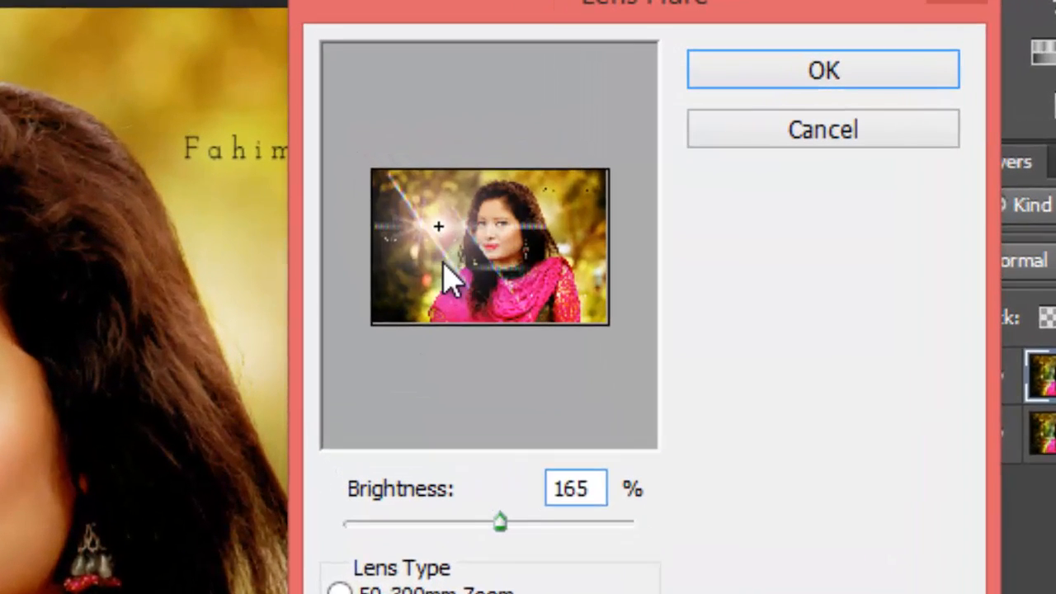
{"action": "left_click", "coordinate": [452, 260]}
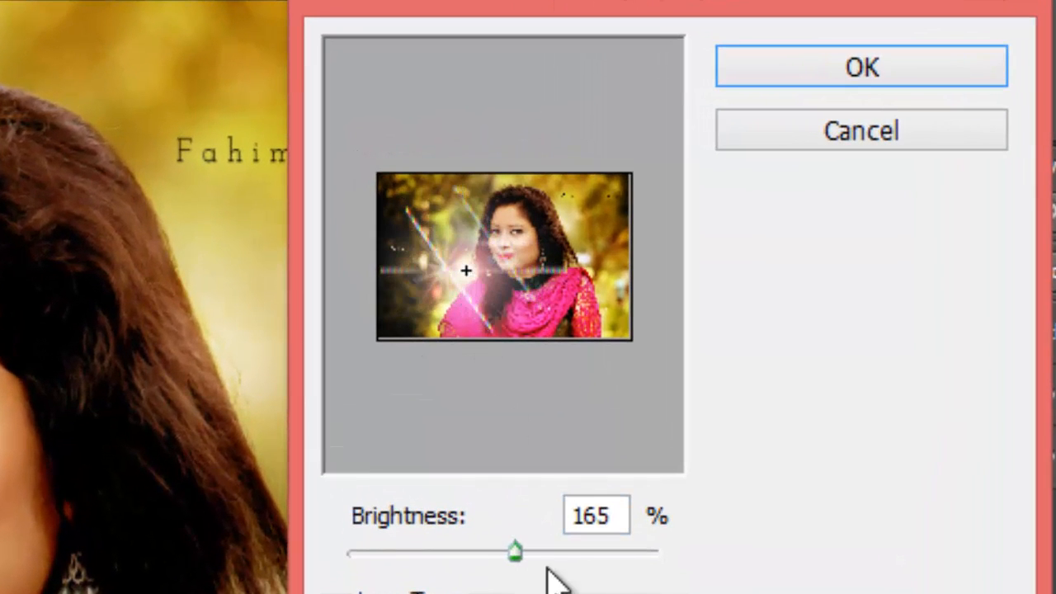
{"action": "left_click_drag", "start_coordinate": [500, 545], "coordinate": [525, 561]}
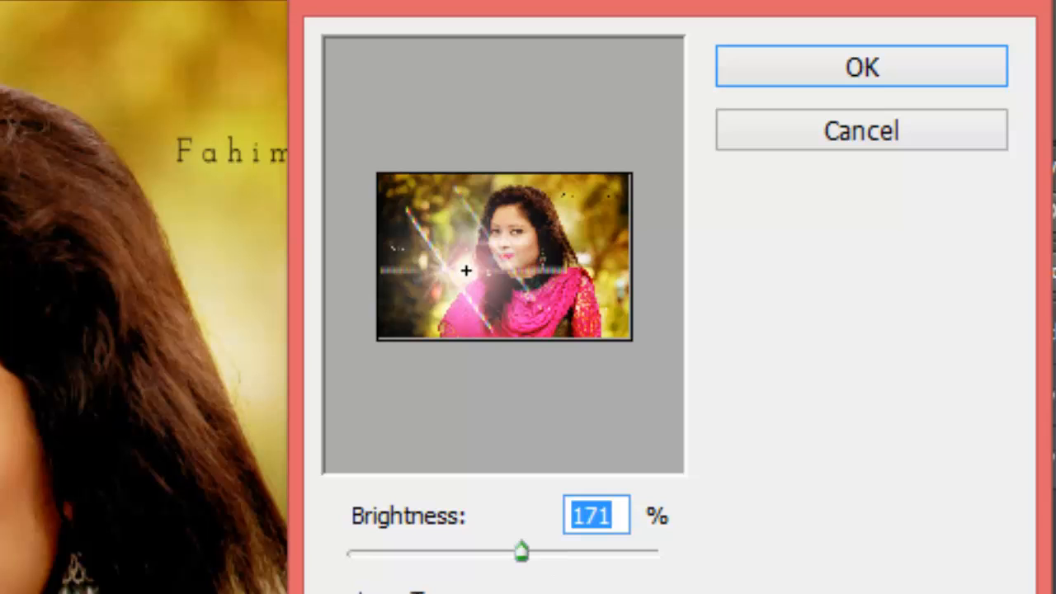
{"action": "left_click", "coordinate": [849, 71]}
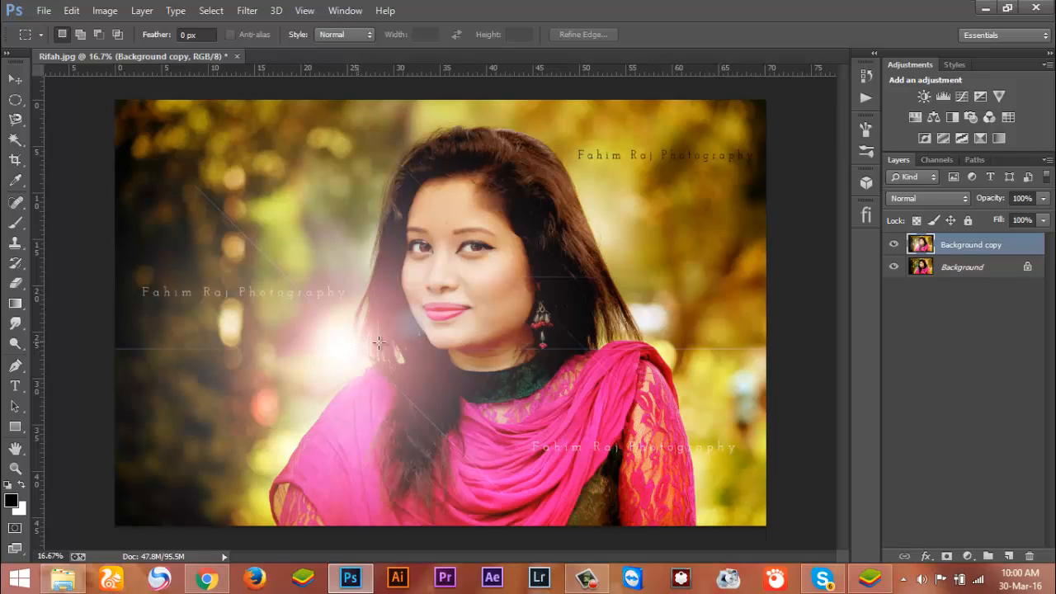
- Try to reposition the flare by moving the Background copy layer, and undo the move
{"action": "left_click_drag", "start_coordinate": [357, 342], "coordinate": [391, 345]}
{"action": "key", "text": "ctrl+d"}
{"action": "key", "text": "v"}
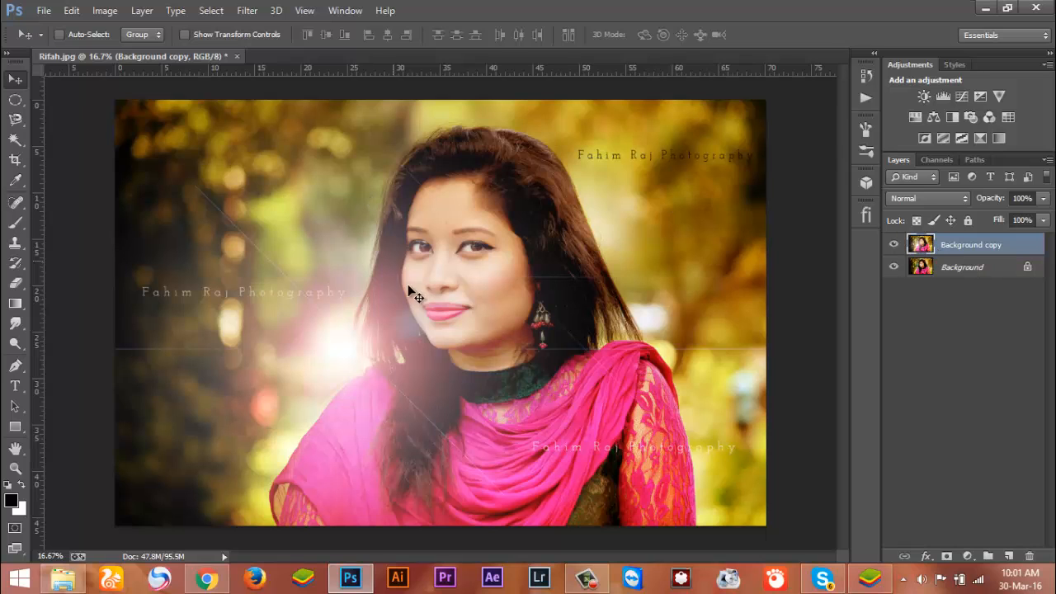
{"action": "mouse_move", "coordinate": [408, 287]}
{"action": "left_mouse_down"}
{"action": "mouse_move", "coordinate": [581, 281]}
{"action": "mouse_move", "coordinate": [420, 267]}
{"action": "mouse_move", "coordinate": [558, 312]}
{"action": "mouse_move", "coordinate": [371, 312]}
{"action": "mouse_move", "coordinate": [363, 248]}
{"action": "mouse_move", "coordinate": [452, 342]}
{"action": "mouse_move", "coordinate": [392, 315]}
{"action": "mouse_move", "coordinate": [415, 366]}
{"action": "mouse_move", "coordinate": [376, 284]}
{"action": "mouse_move", "coordinate": [390, 294]}
{"action": "left_mouse_up"}
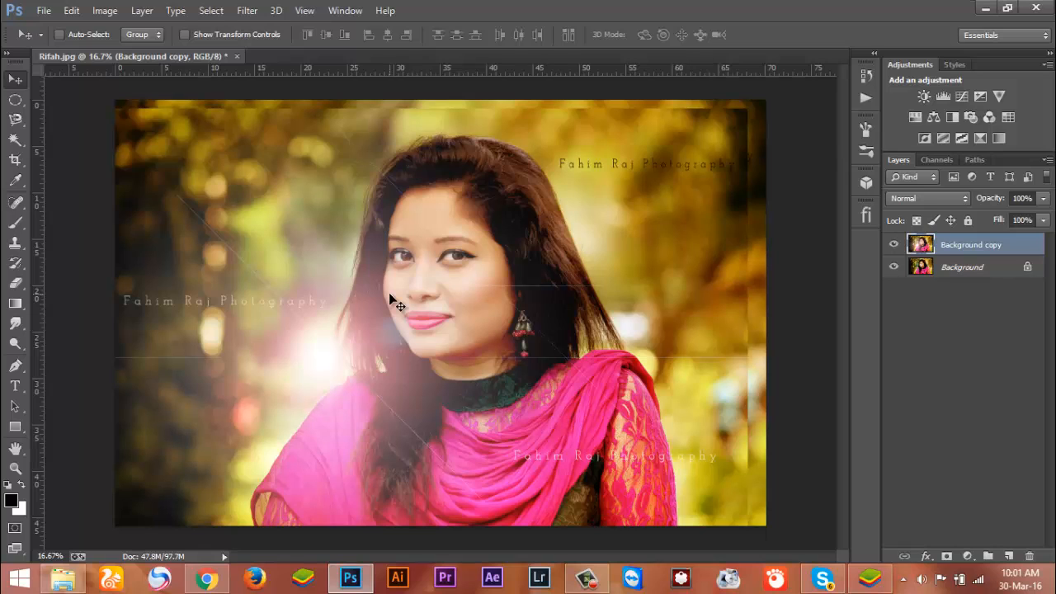
{"action": "key", "text": "ctrl+z"}
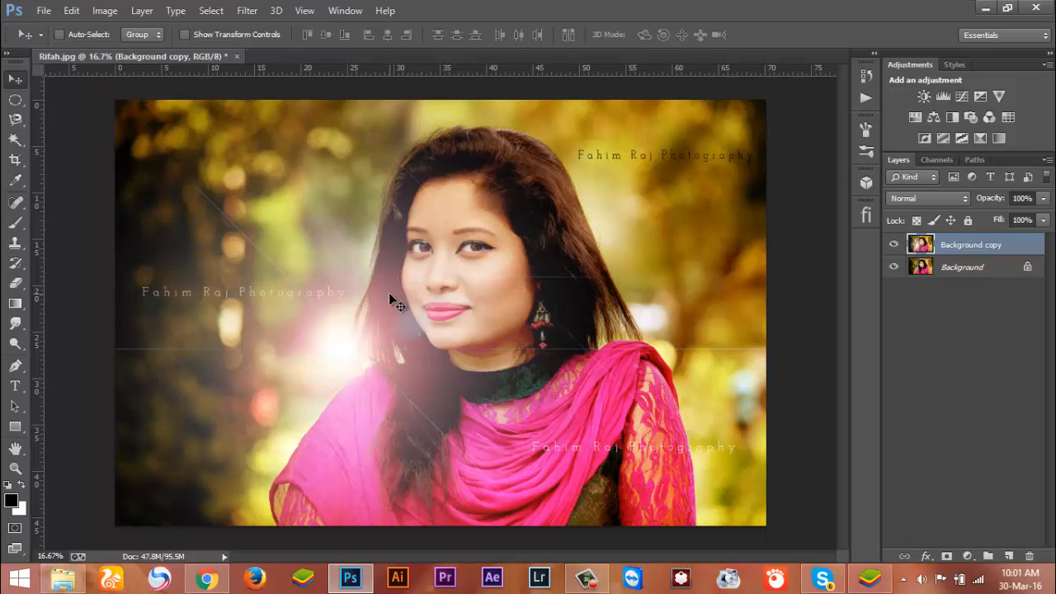
- Undo the Lens Flare applied to the Background copy layer
{"action": "key", "text": "alt+Delete"}
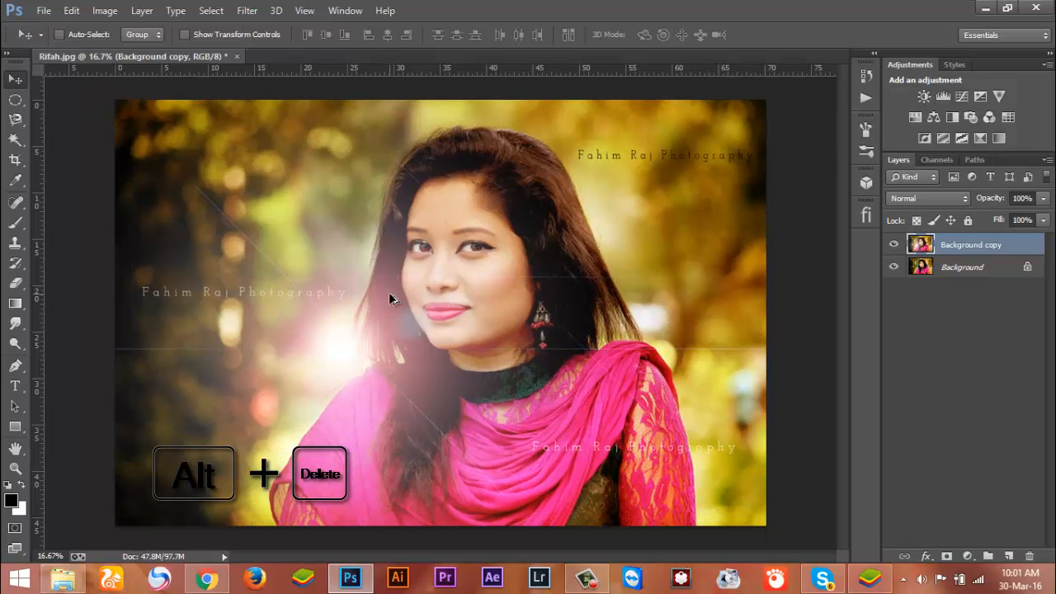
{"action": "key", "text": "ctrl+z"}
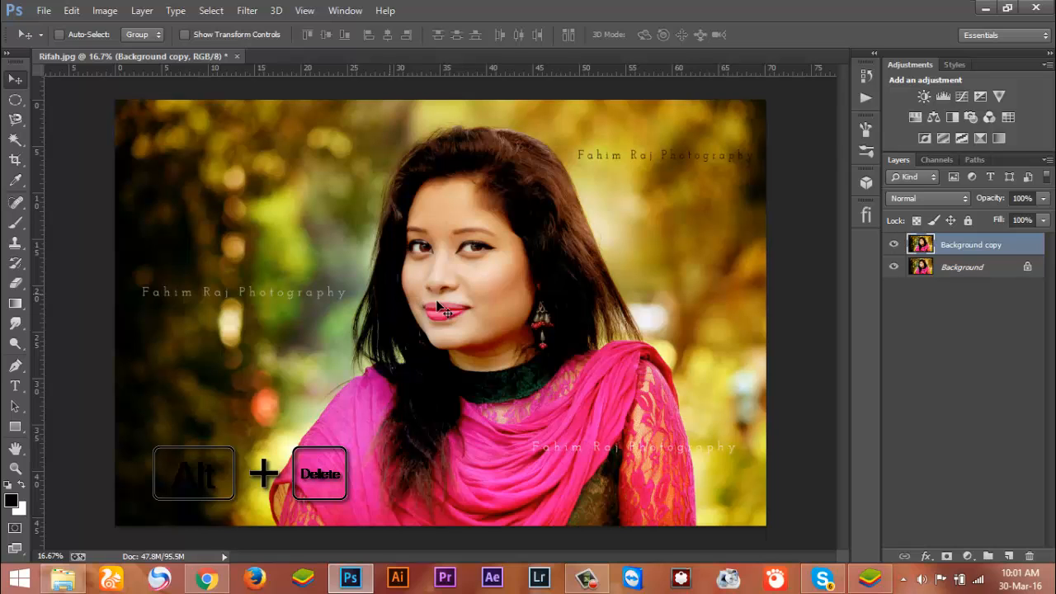
{"action": "left_click", "coordinate": [252, 10]}
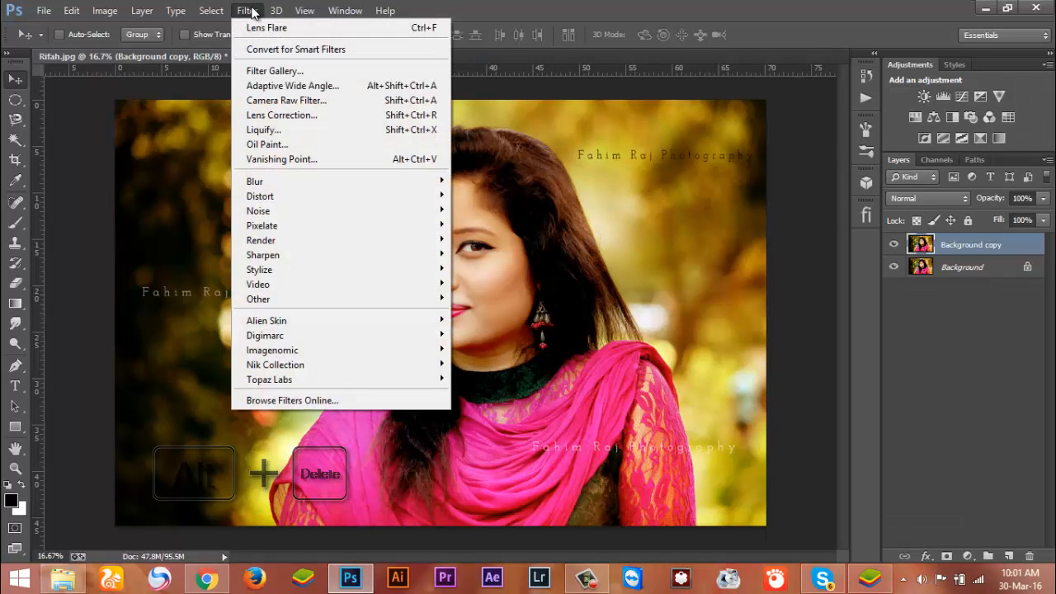
{"action": "left_click", "coordinate": [255, 11]}
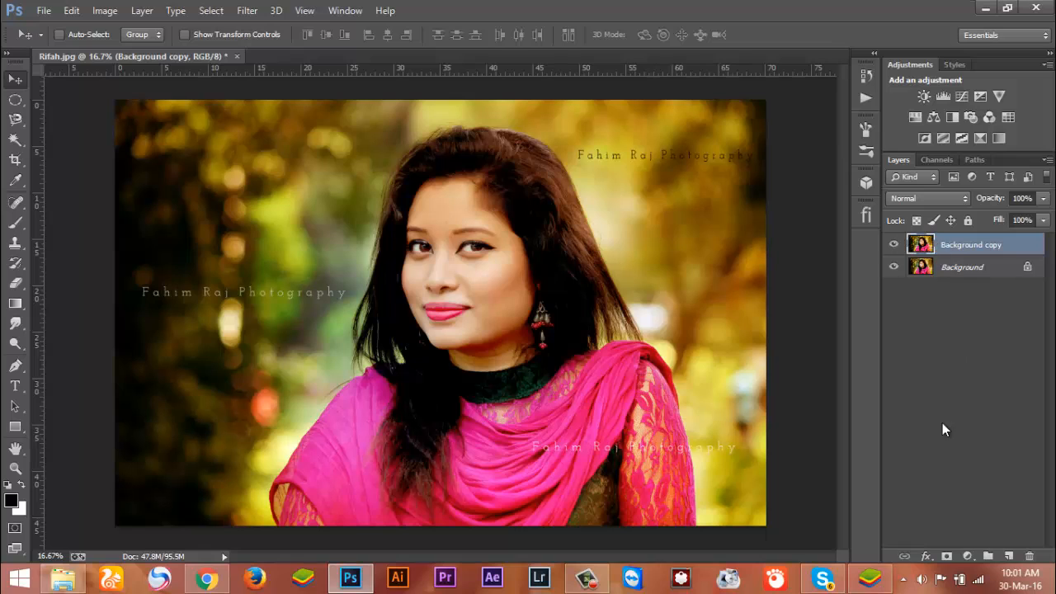
- Add a new layer above Background copy and fill it with the black foreground colour
{"action": "left_click", "coordinate": [1010, 558]}
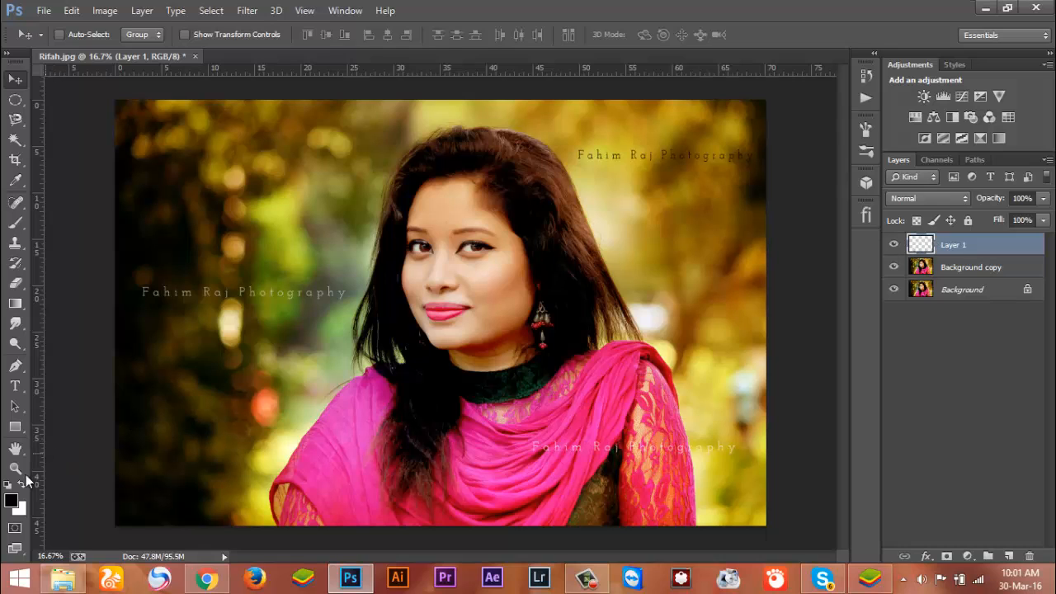
{"action": "key", "text": "alt+Delete"}
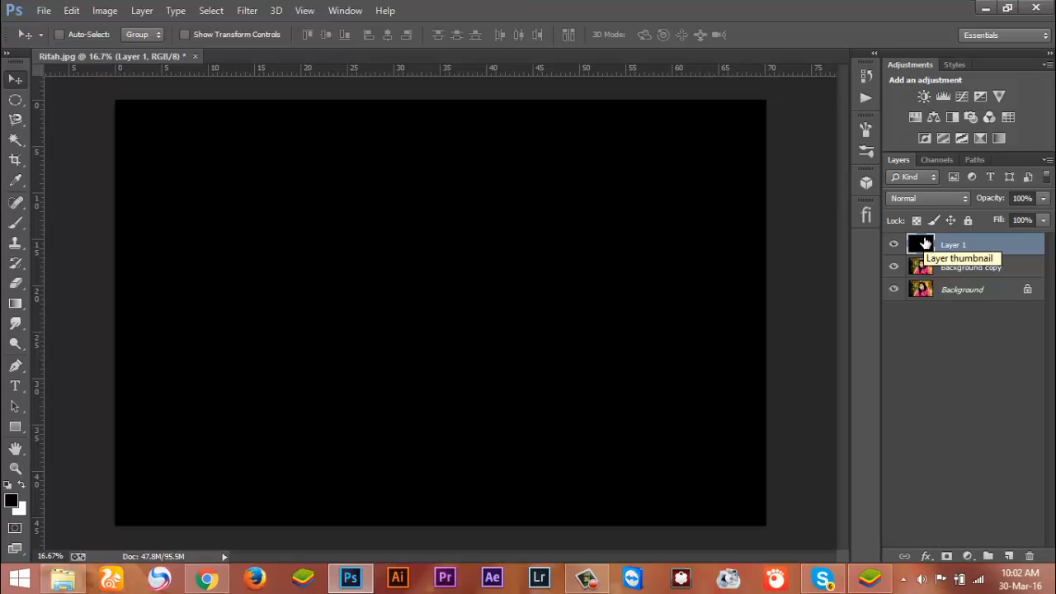
- Try the Screen blend mode on the black layer and return the layer to Normal
{"action": "left_click", "coordinate": [912, 199]}
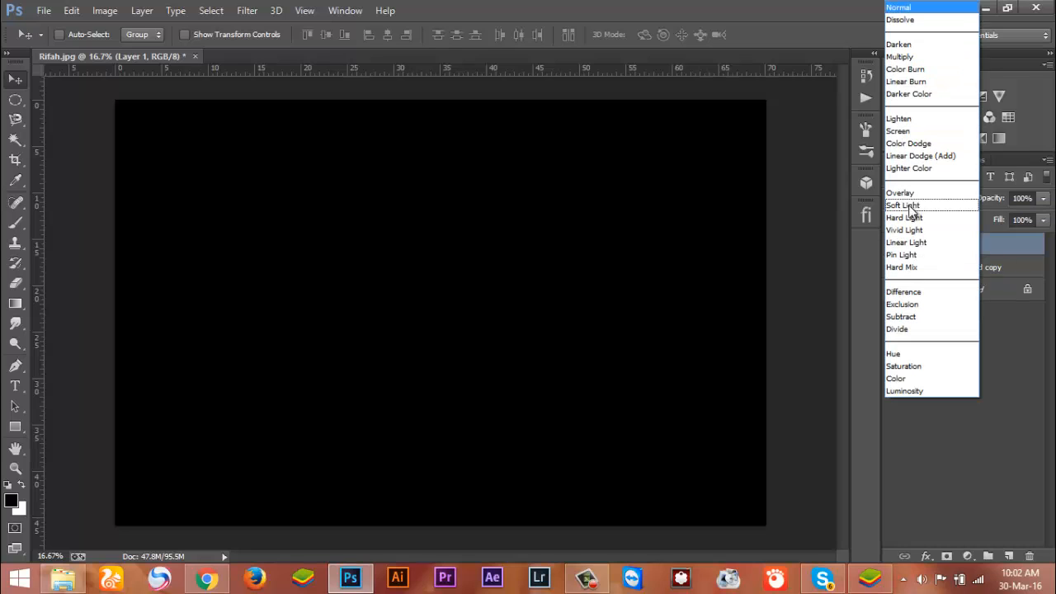
{"action": "left_click", "coordinate": [906, 132]}
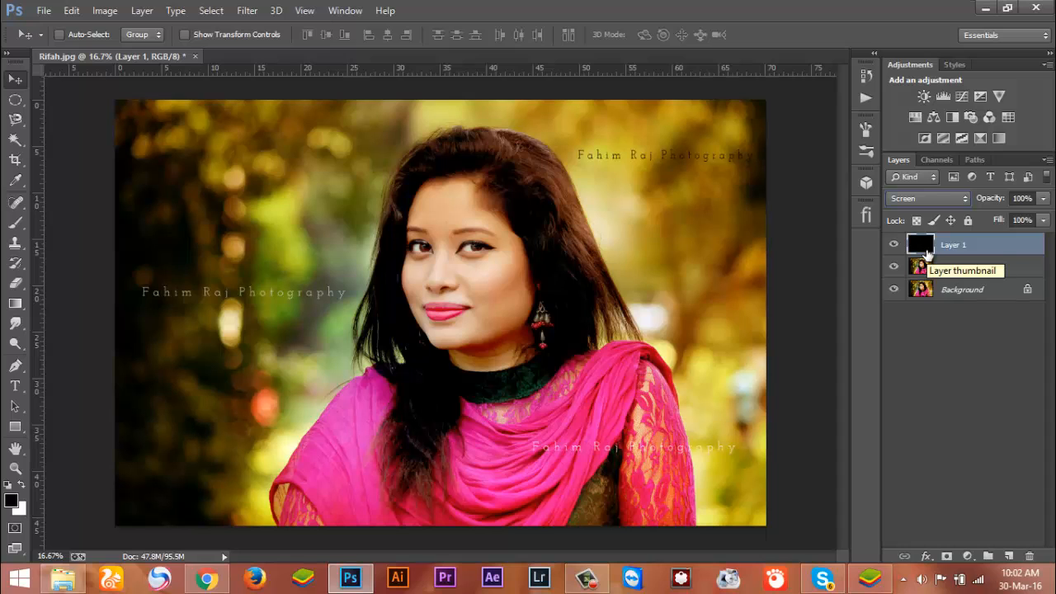
{"action": "left_click", "coordinate": [936, 200]}
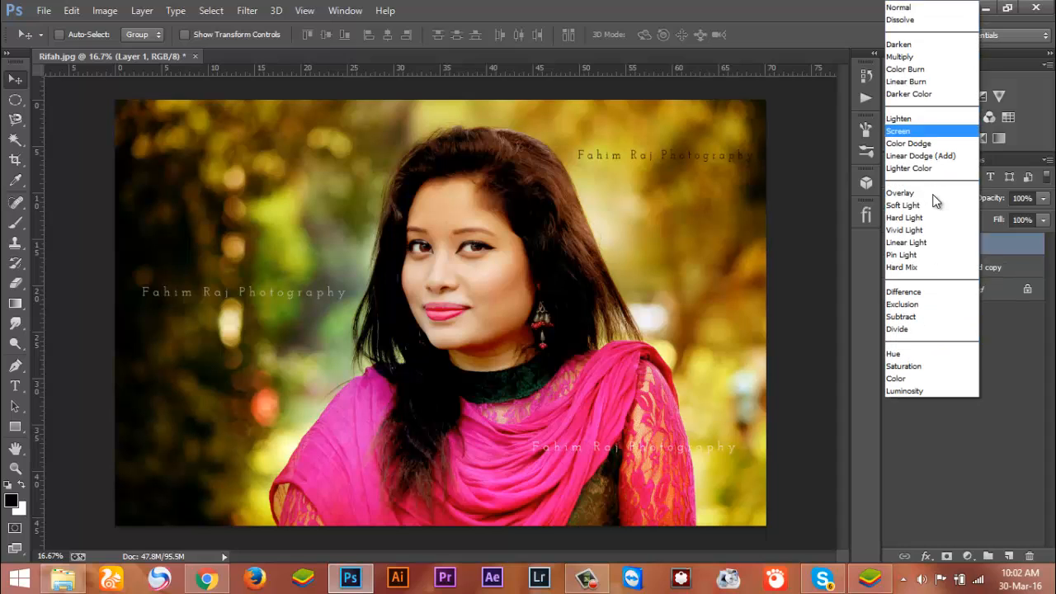
{"action": "left_click", "coordinate": [938, 6]}
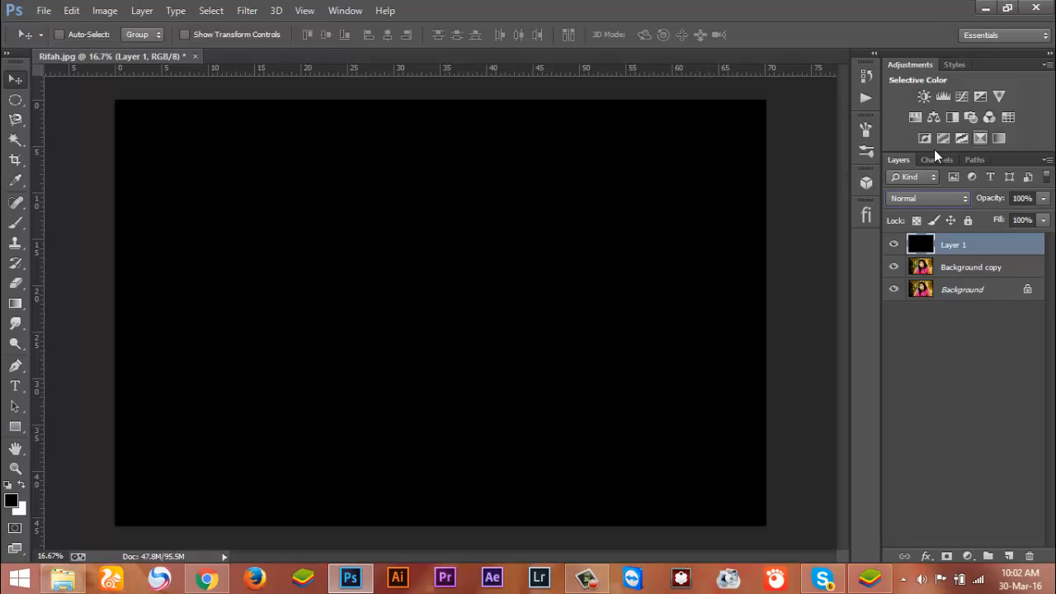
{"action": "left_click", "coordinate": [916, 198]}
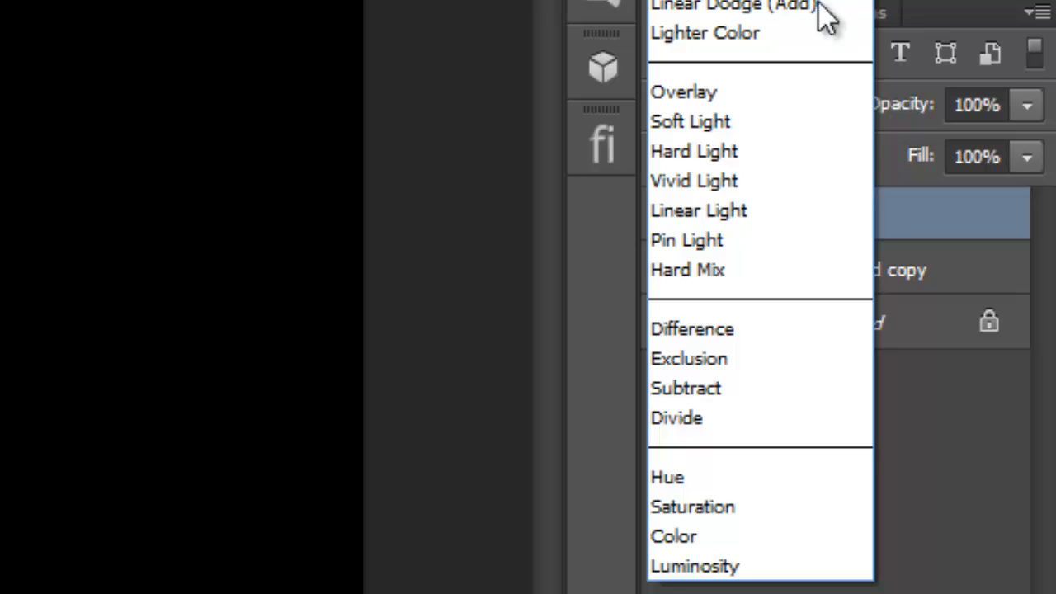
{"action": "left_click", "coordinate": [903, 532]}
{"action": "left_click", "coordinate": [748, 106]}
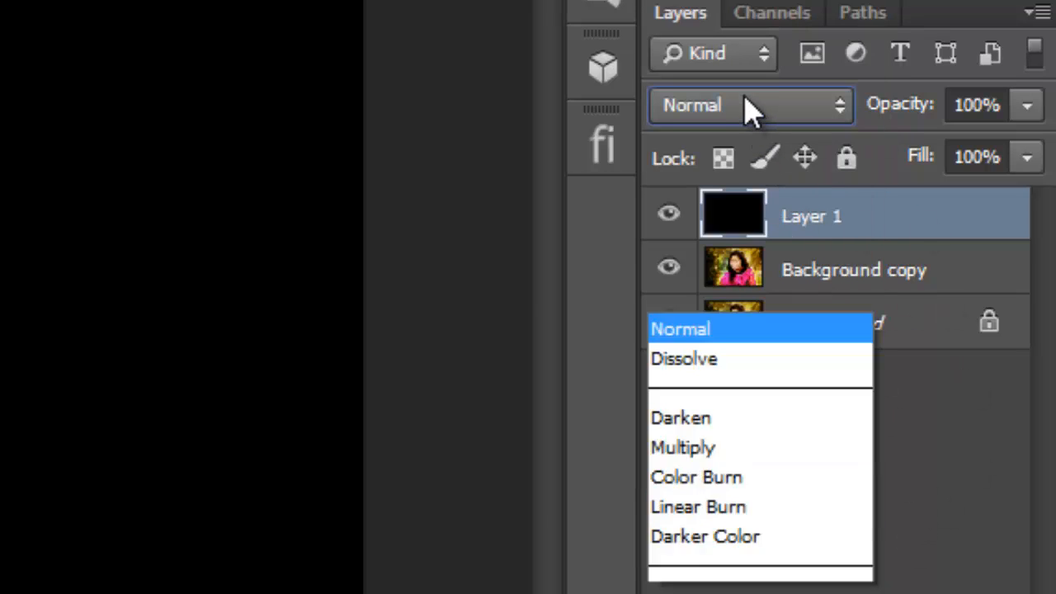
{"action": "left_click", "coordinate": [966, 467]}
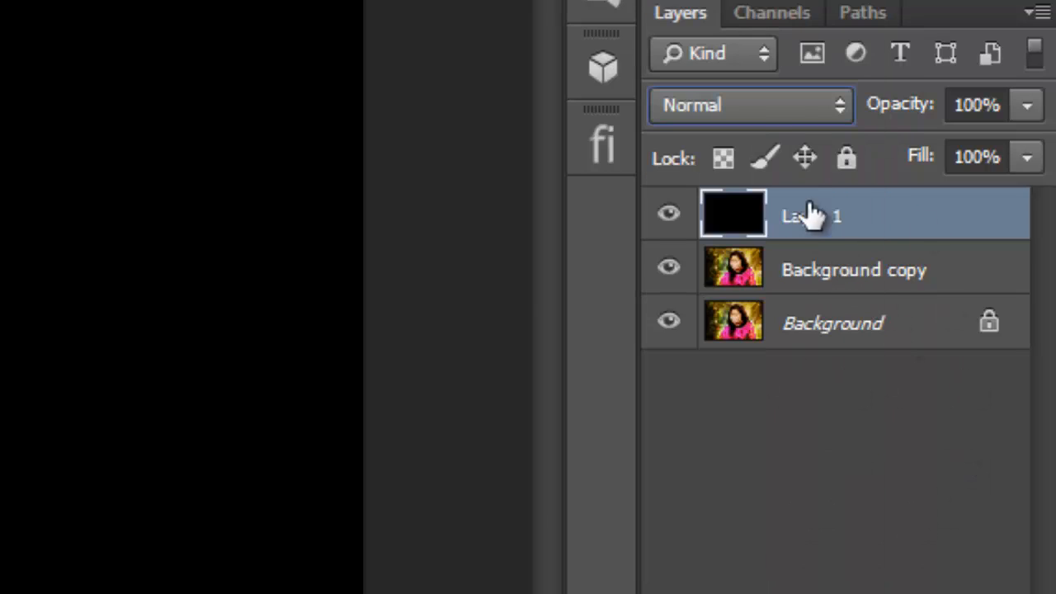
{"action": "left_click", "coordinate": [752, 121]}
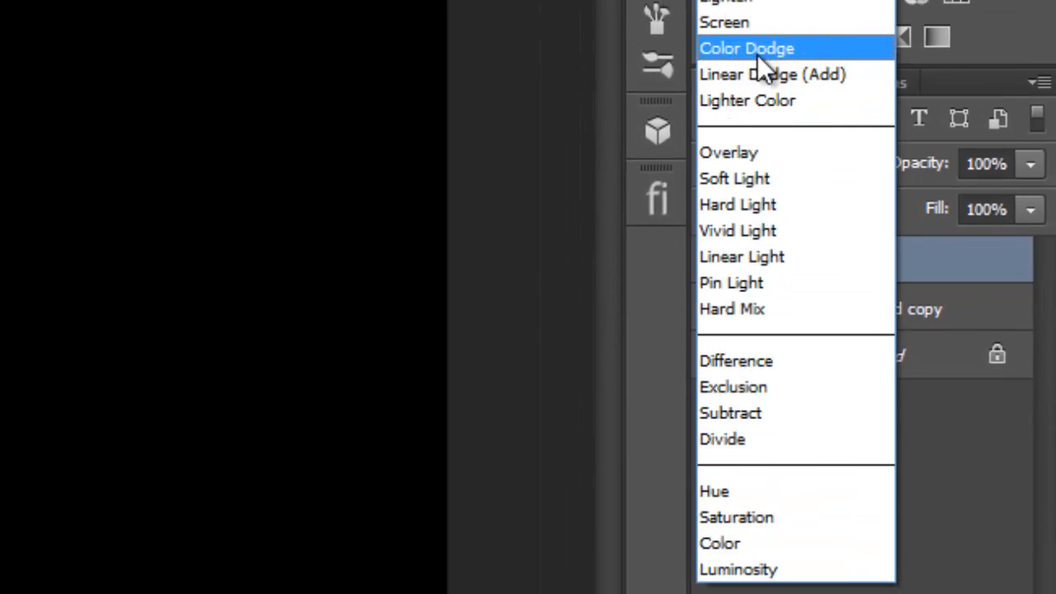
{"action": "left_click", "coordinate": [754, 19]}
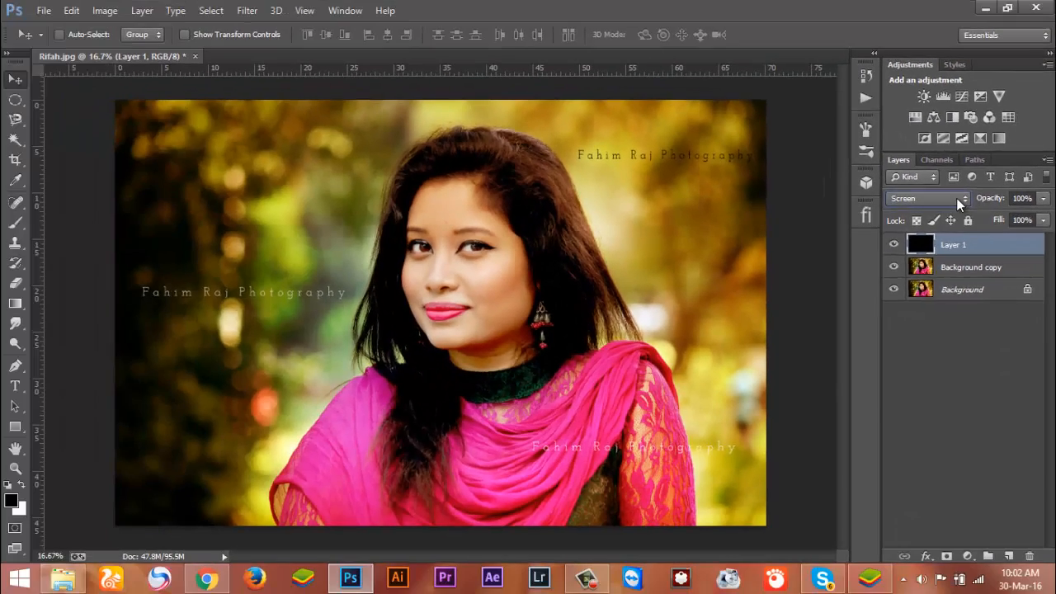
{"action": "left_click", "coordinate": [957, 198]}
{"action": "left_click", "coordinate": [908, 6]}
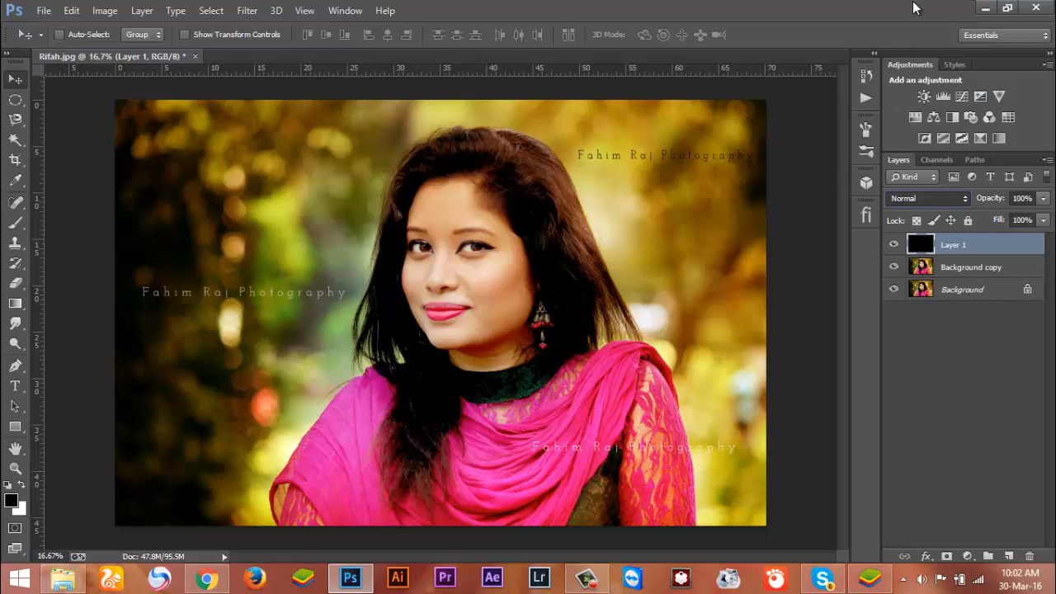
- Reapply the last Lens Flare to the black layer and set the layer's blend mode to Screen
{"action": "left_click", "coordinate": [276, 11]}
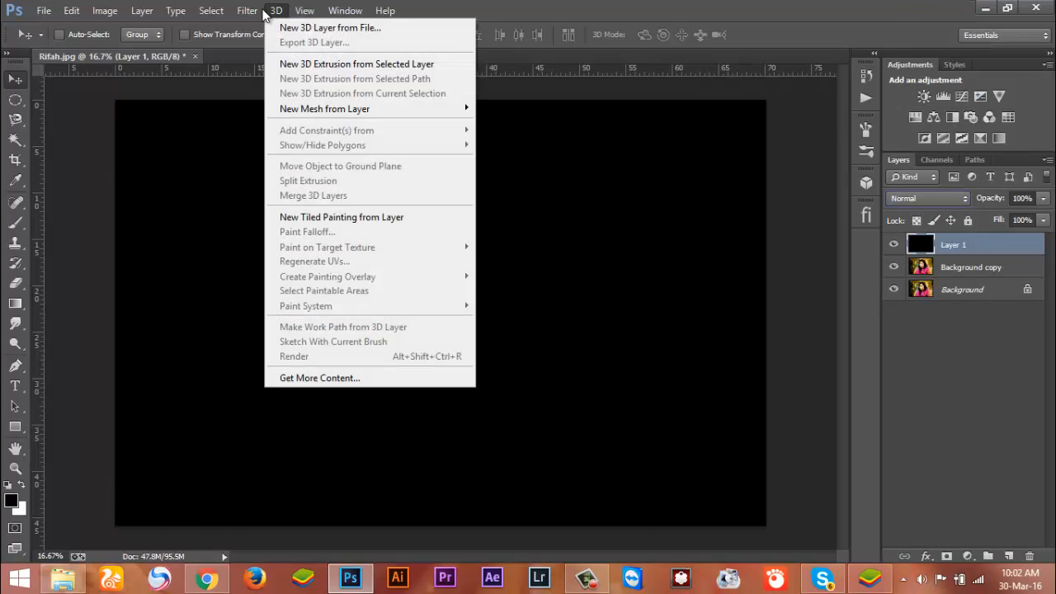
{"action": "left_click", "coordinate": [247, 11]}
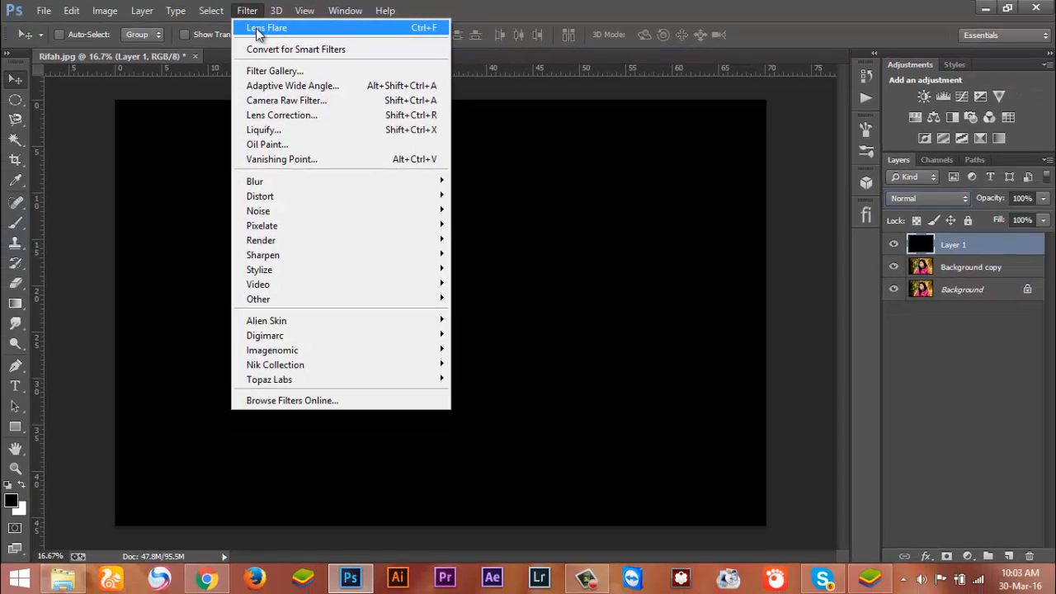
{"action": "left_click", "coordinate": [255, 29]}
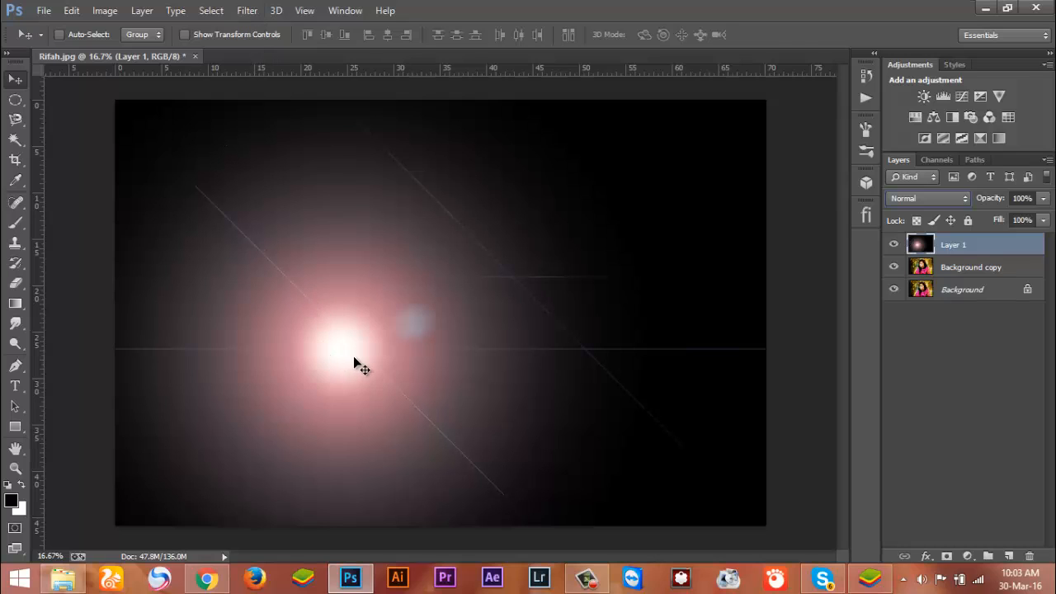
{"action": "left_click", "coordinate": [927, 198]}
{"action": "left_click", "coordinate": [938, 134]}
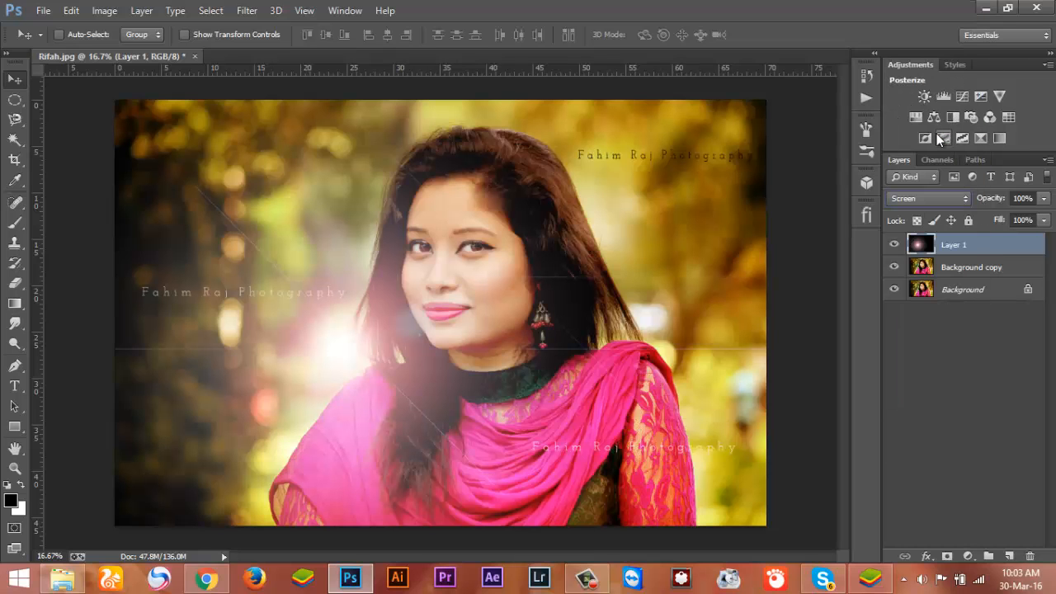
- Try moving the flare layer to other spots over the photo and undo the moves
{"action": "left_click_drag", "start_coordinate": [409, 334], "coordinate": [524, 233]}
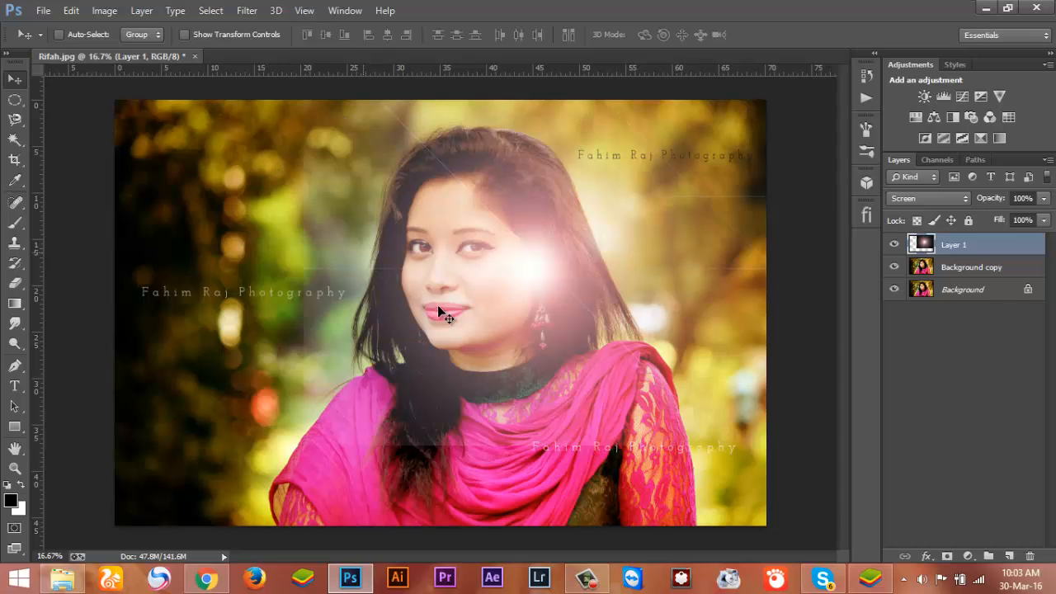
{"action": "left_click_drag", "start_coordinate": [535, 292], "coordinate": [276, 359]}
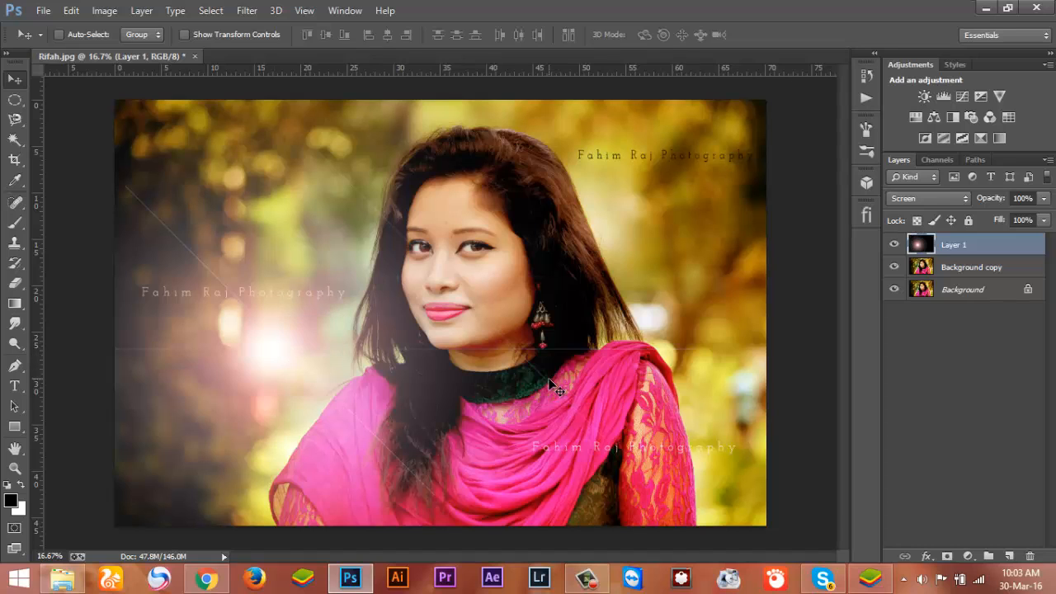
{"action": "key", "text": "ctrl+z"}
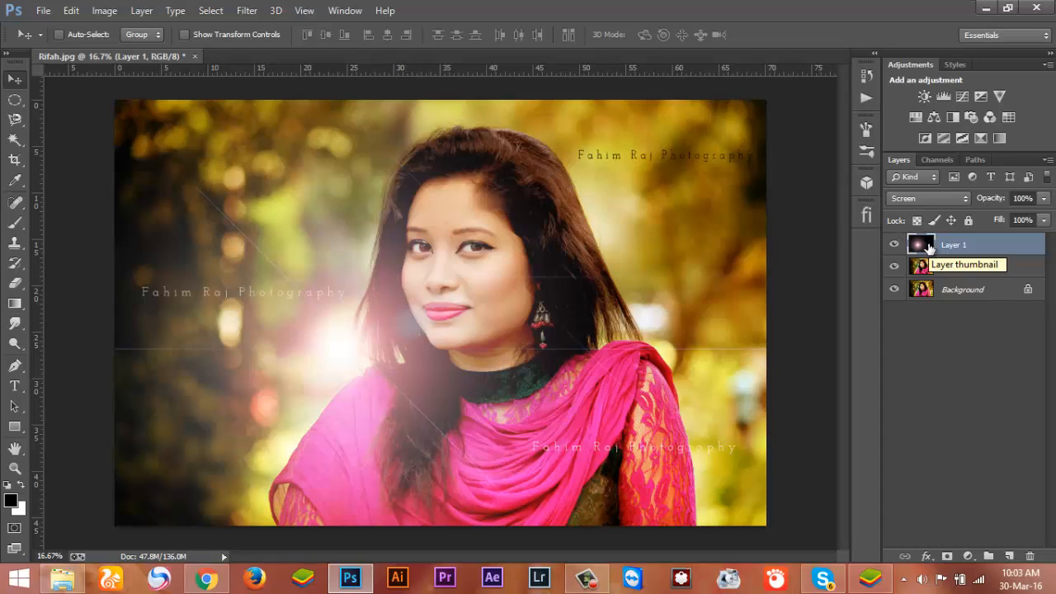
{"action": "left_click", "coordinate": [238, 9]}
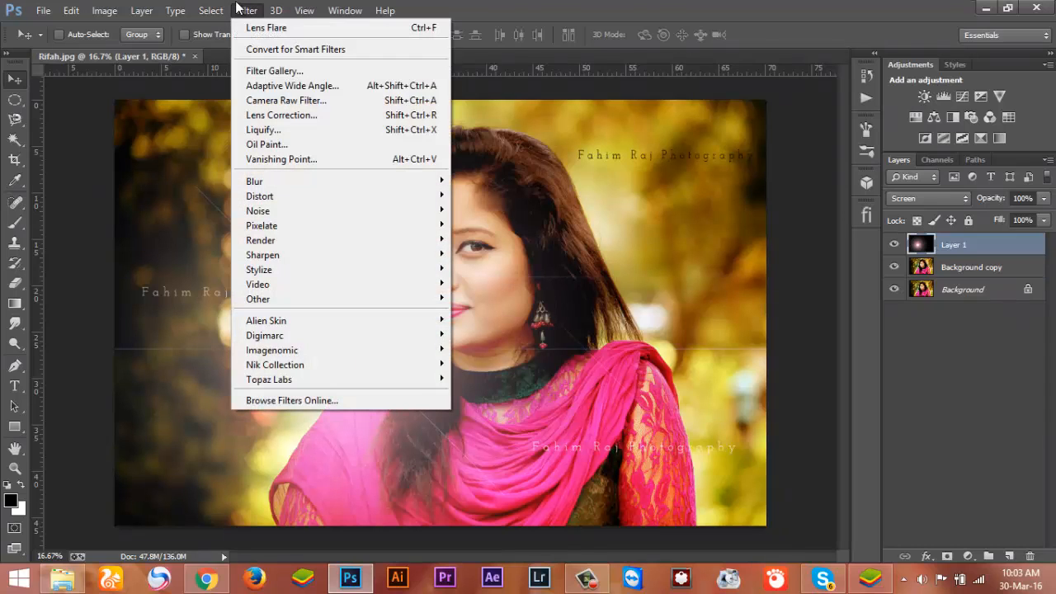
{"action": "left_click", "coordinate": [238, 8]}
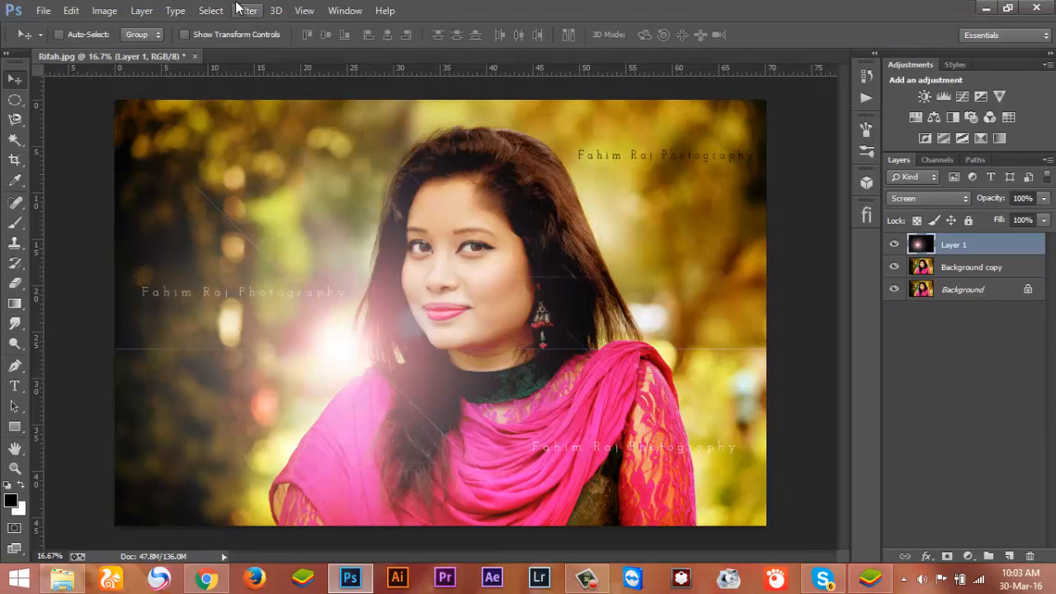
{"action": "left_click", "coordinate": [237, 7]}
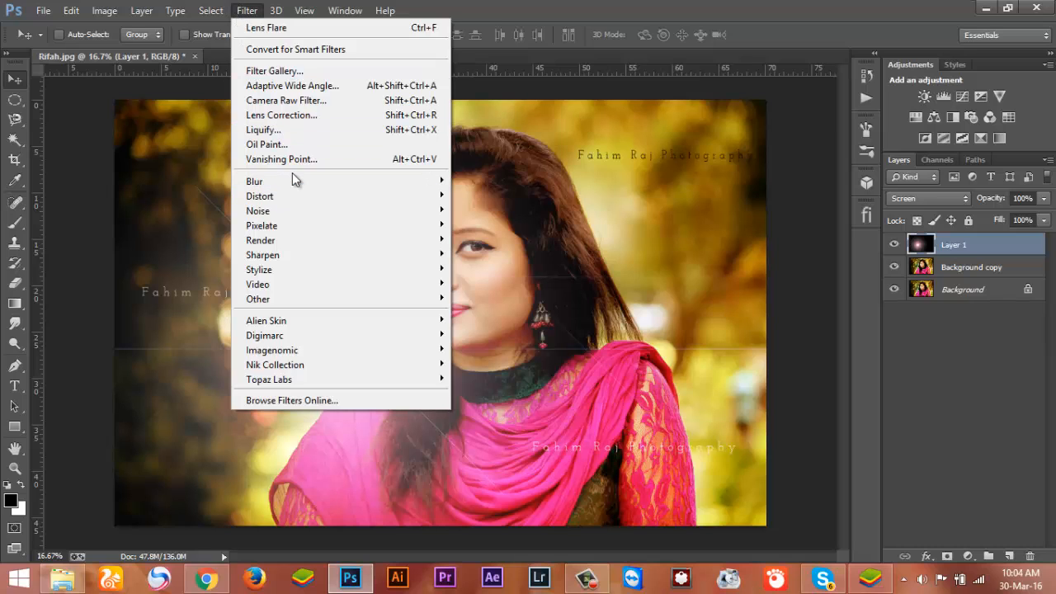
{"action": "mouse_move", "coordinate": [302, 179]}
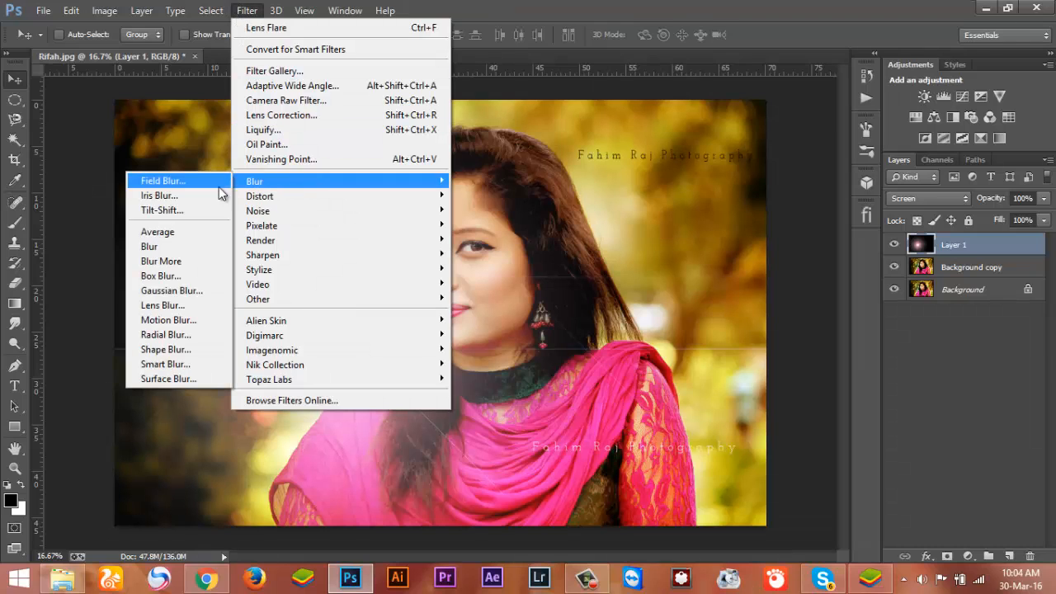
{"action": "left_click", "coordinate": [190, 290]}
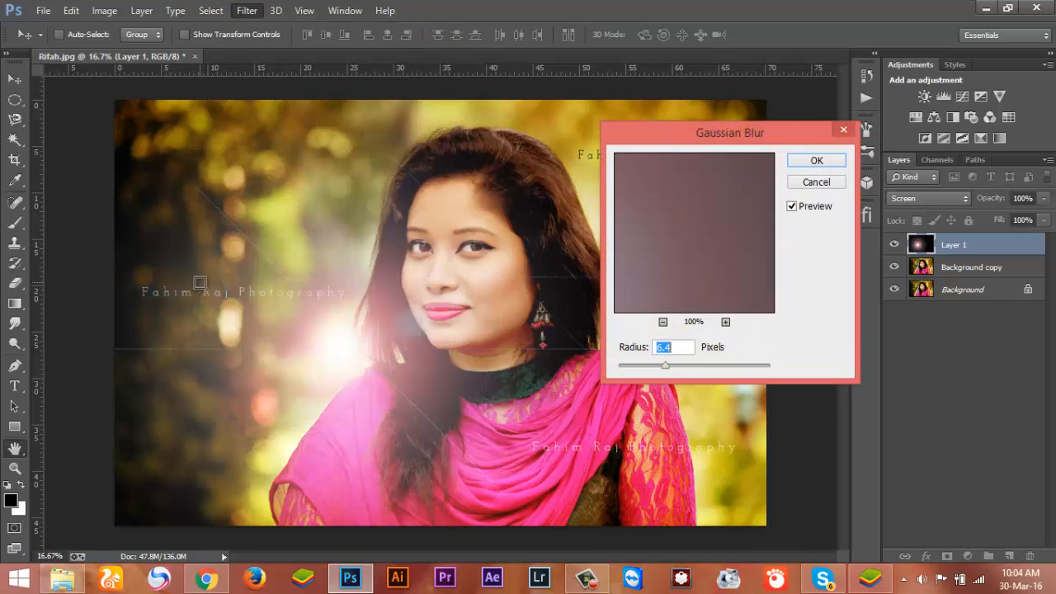
{"action": "left_click", "coordinate": [814, 185]}
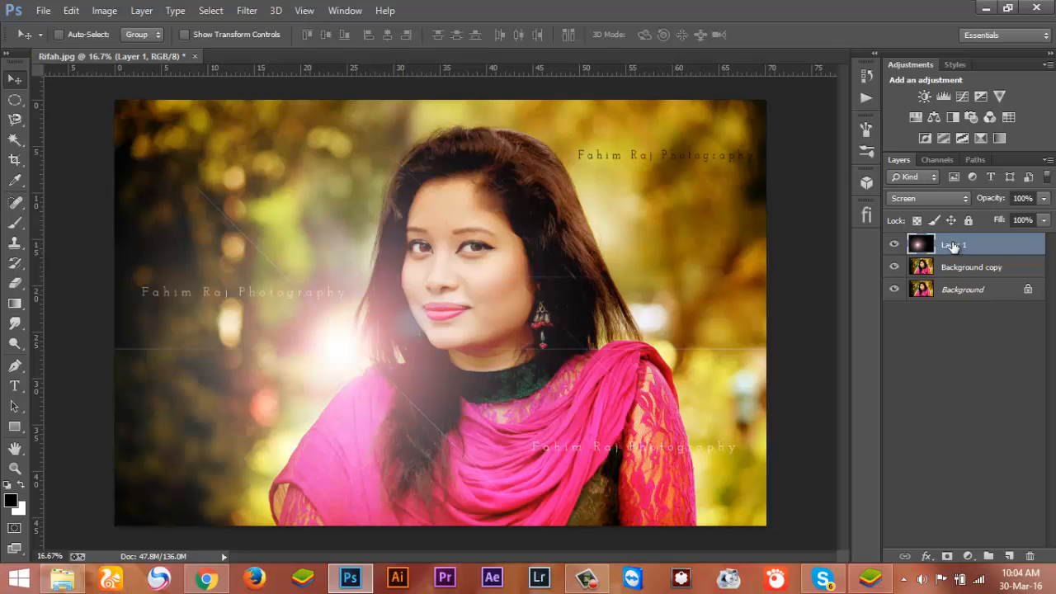
- Apply a Gaussian Blur to the flare layer, previewing it at 5% and adjusting the radius to smooth out the flare's hard streaks
{"action": "left_click", "coordinate": [248, 11]}
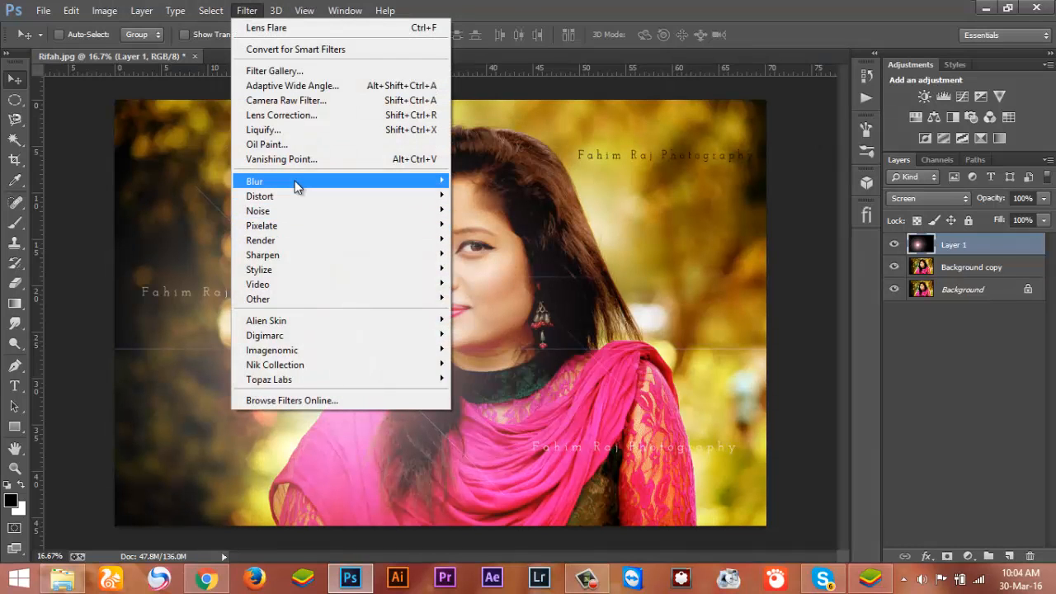
{"action": "mouse_move", "coordinate": [296, 186]}
{"action": "left_click", "coordinate": [182, 293]}
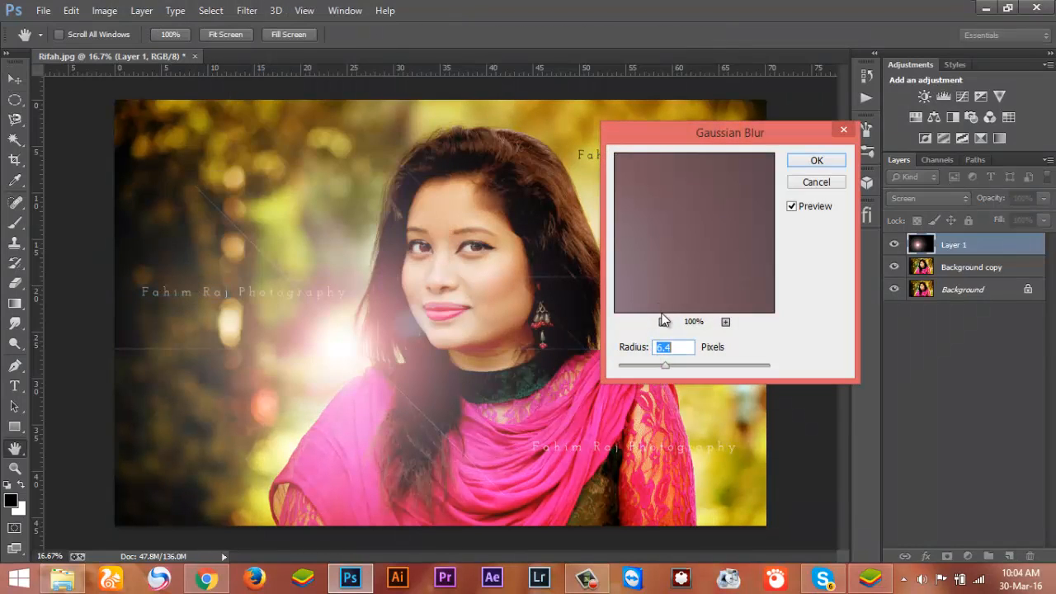
{"action": "left_click", "coordinate": [663, 322]}
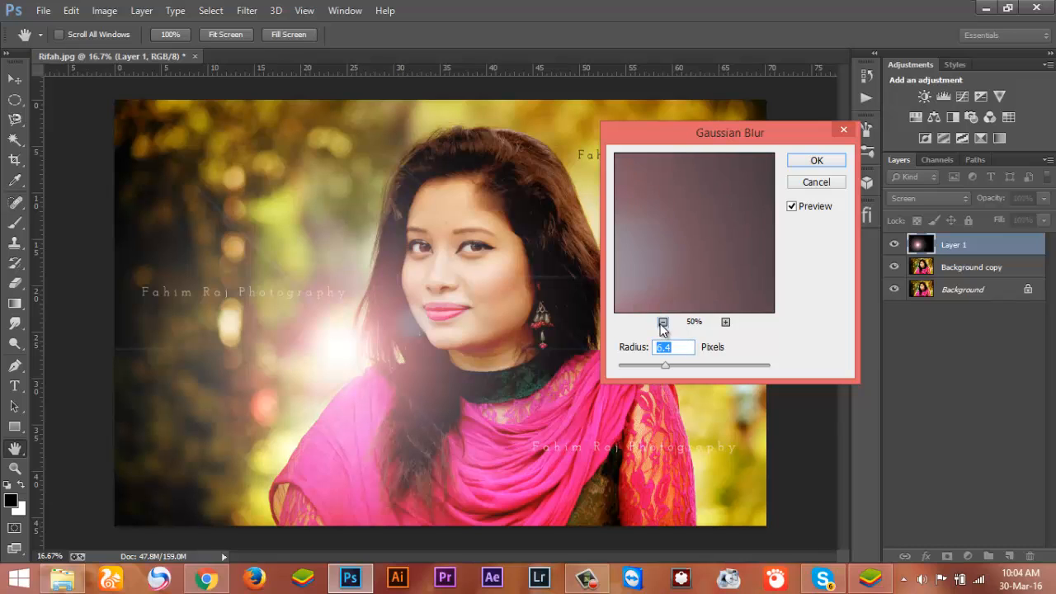
{"action": "left_click", "coordinate": [663, 322]}
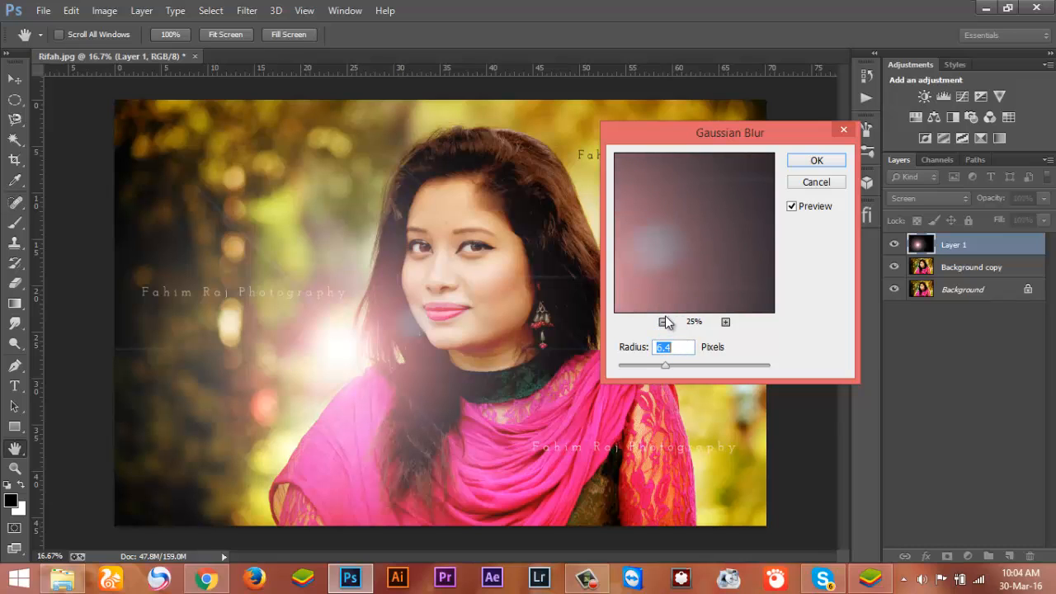
{"action": "left_click", "coordinate": [663, 322]}
{"action": "left_click", "coordinate": [664, 323]}
{"action": "left_click", "coordinate": [663, 323]}
{"action": "left_click", "coordinate": [664, 323]}
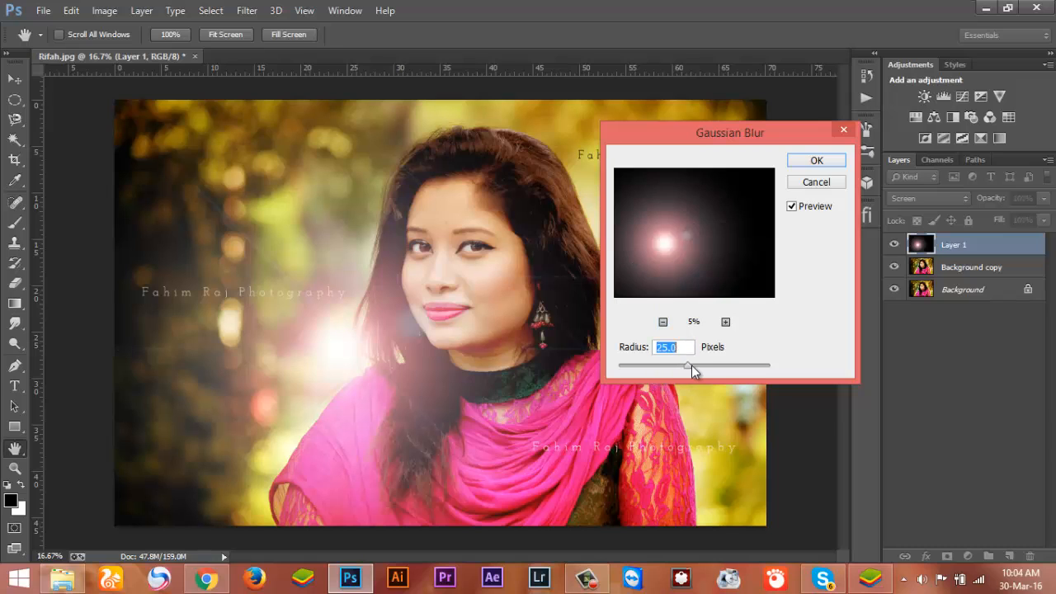
{"action": "mouse_move", "coordinate": [692, 365]}
{"action": "left_mouse_down"}
{"action": "mouse_move", "coordinate": [719, 373]}
{"action": "mouse_move", "coordinate": [690, 372]}
{"action": "left_mouse_up"}
{"action": "left_click_drag", "start_coordinate": [680, 369], "coordinate": [716, 374]}
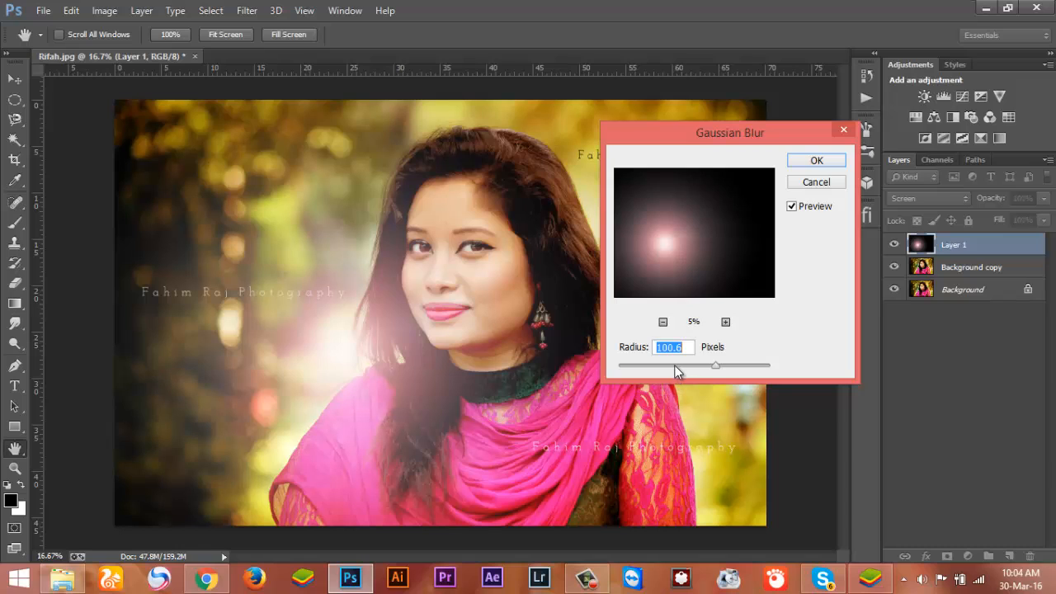
{"action": "left_click_drag", "start_coordinate": [675, 366], "coordinate": [658, 370]}
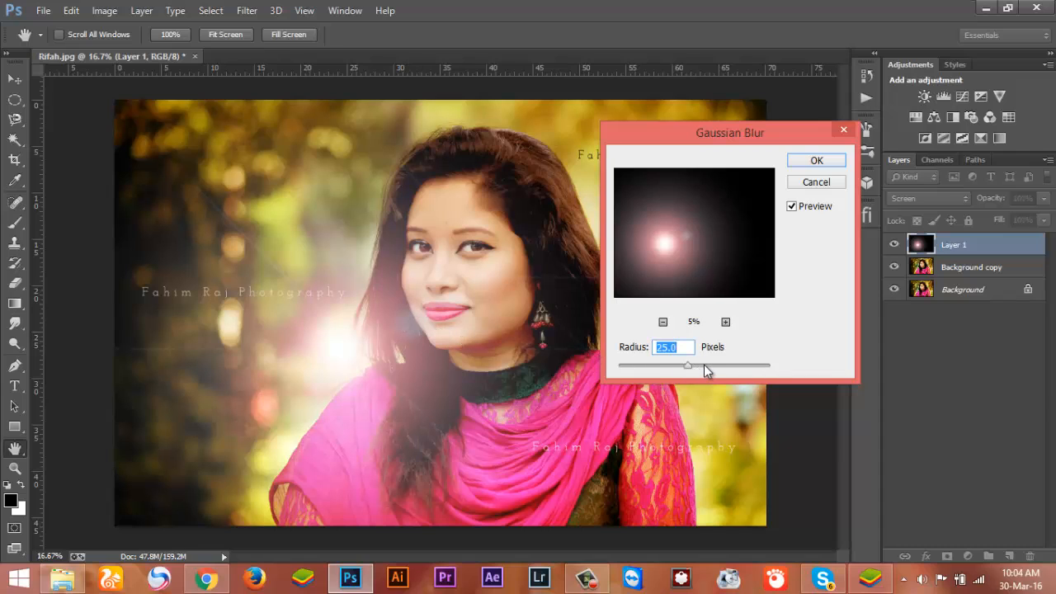
{"action": "left_click_drag", "start_coordinate": [704, 365], "coordinate": [706, 365]}
{"action": "left_click", "coordinate": [794, 163]}
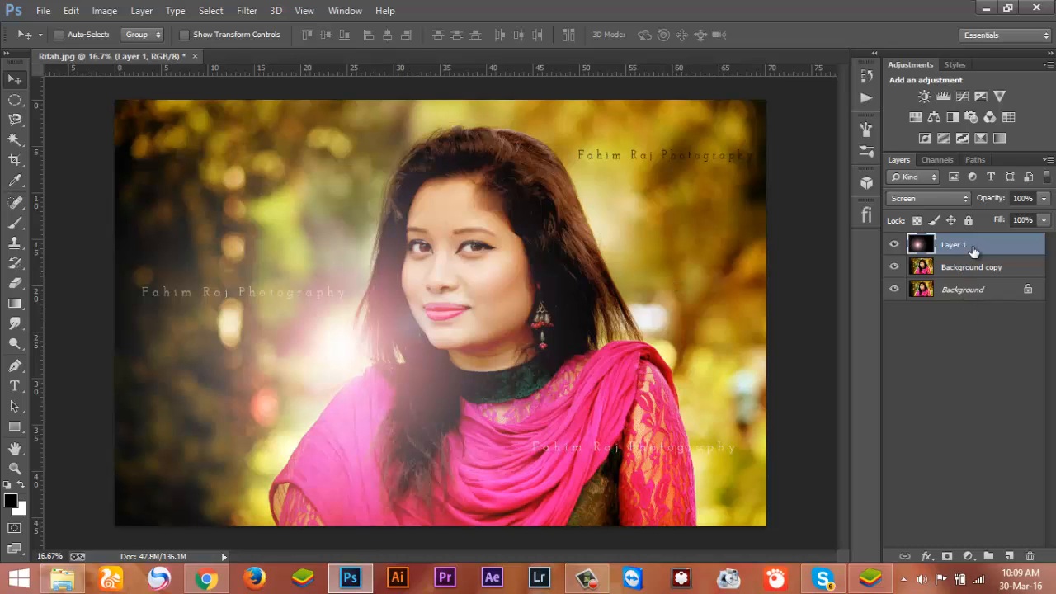
- Add a Channel Mixer adjustment layer above the flare layer and close its properties
{"action": "left_click", "coordinate": [993, 116]}
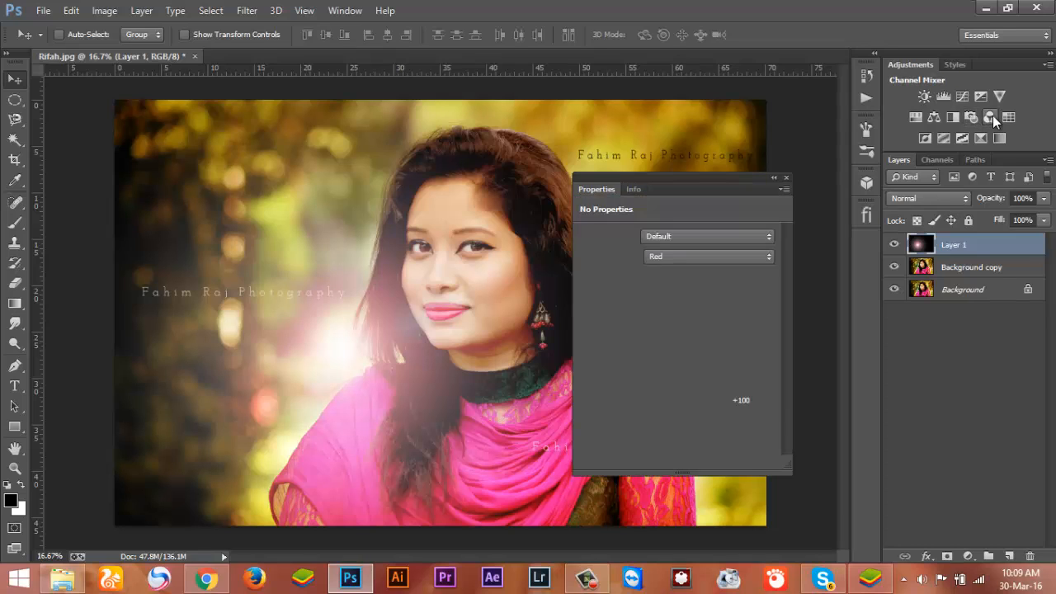
{"action": "left_click", "coordinate": [787, 178]}
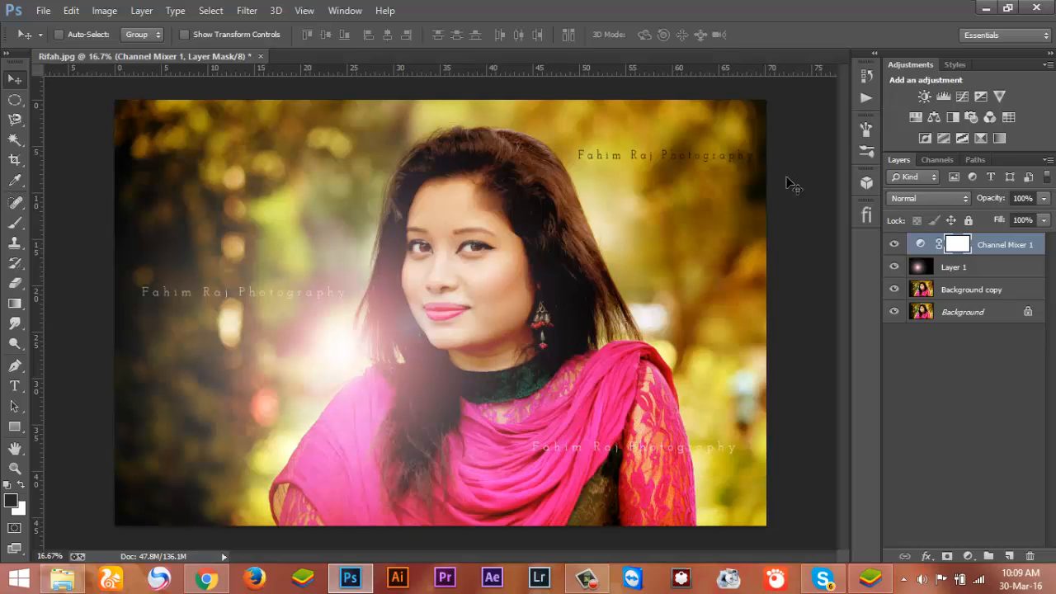
- Add a Photo Filter adjustment layer, try Deep Yellow and set its filter to Cooling Filter (LBB)
{"action": "left_click", "coordinate": [973, 121]}
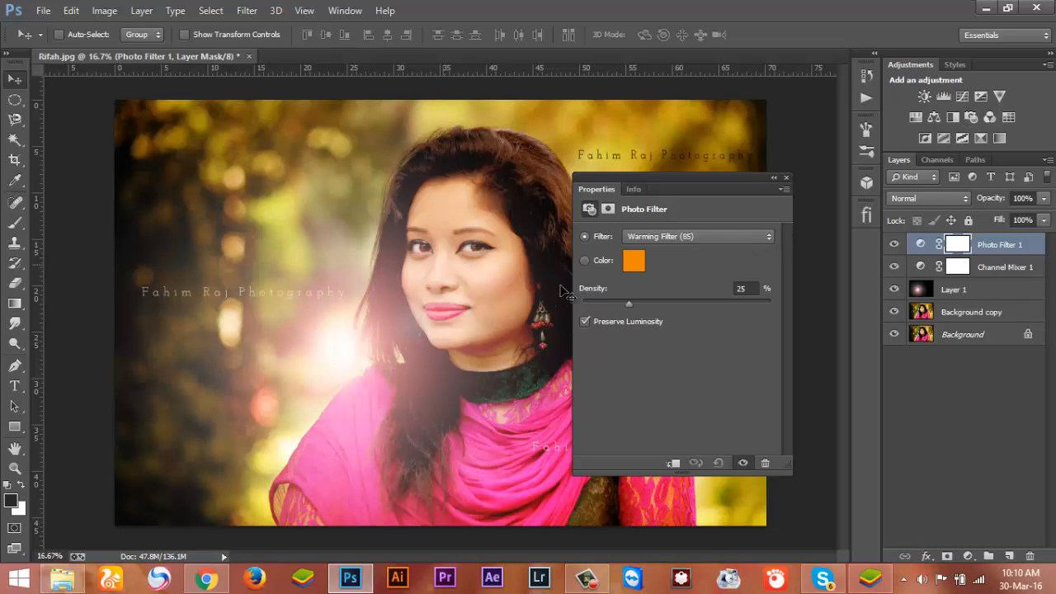
{"action": "left_click", "coordinate": [711, 238]}
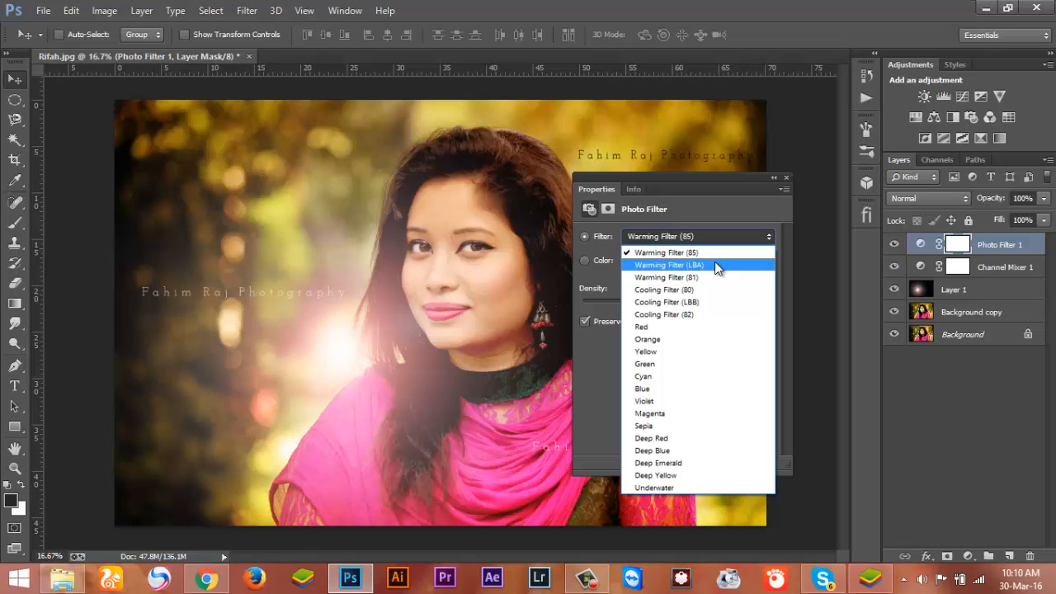
{"action": "left_click", "coordinate": [672, 476]}
{"action": "left_click", "coordinate": [675, 240]}
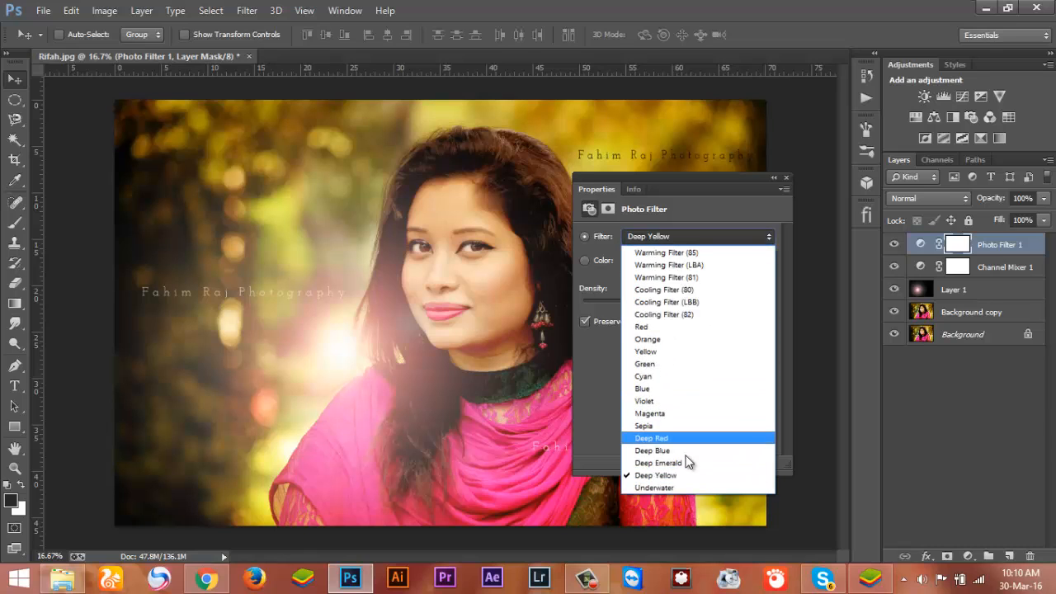
{"action": "left_click", "coordinate": [669, 302]}
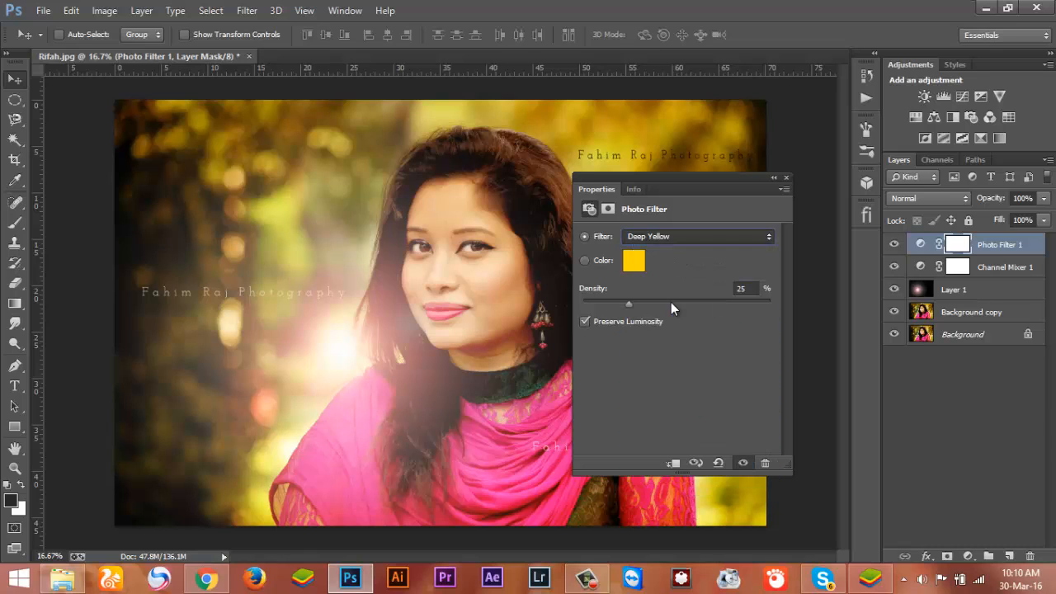
- Delete the Channel Mixer adjustment layer
{"action": "left_click", "coordinate": [958, 269]}
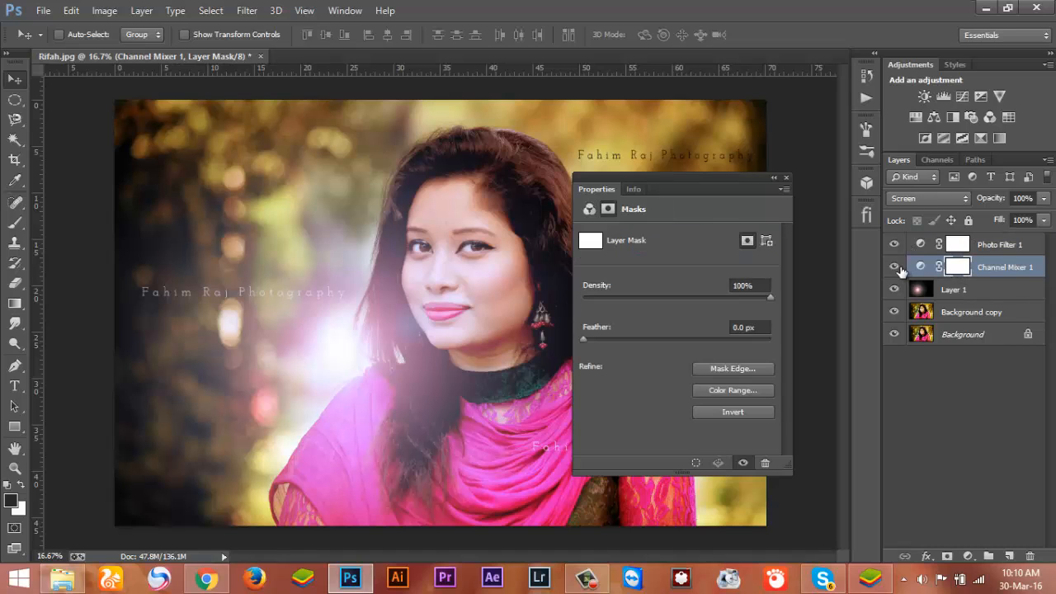
{"action": "key", "text": "Delete"}
- Change the Photo Filter adjustment layer's filter to Warming Filter (85)
{"action": "left_click", "coordinate": [923, 245]}
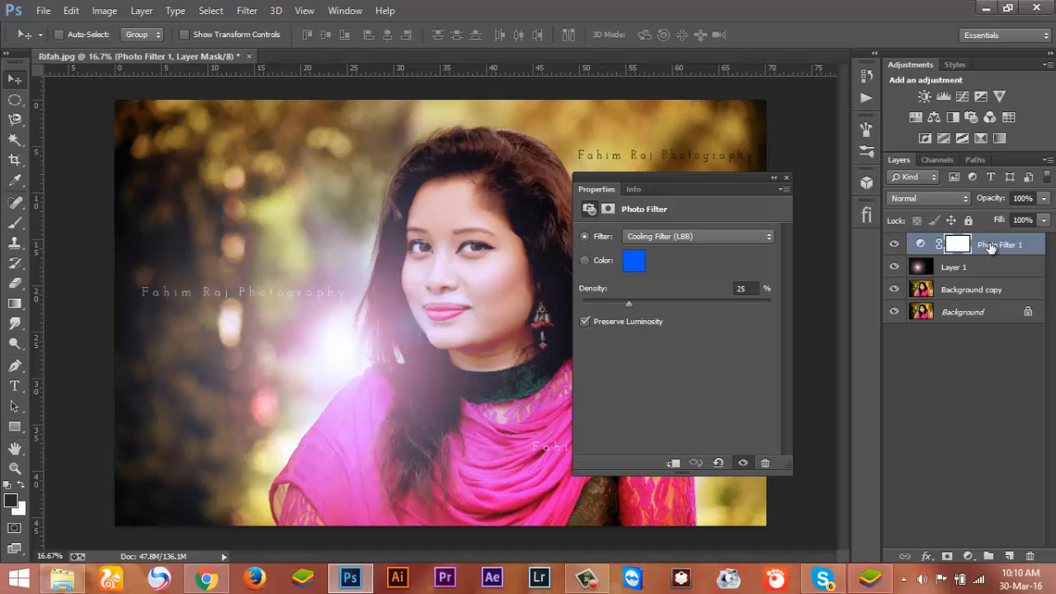
{"action": "left_click", "coordinate": [991, 246]}
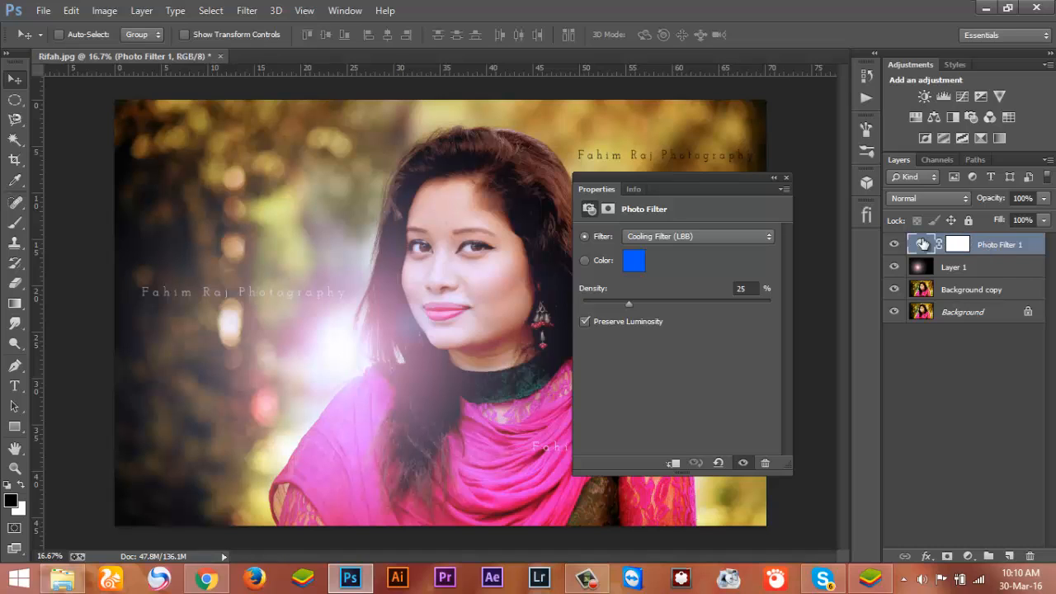
{"action": "left_click", "coordinate": [680, 237]}
{"action": "left_click", "coordinate": [666, 253]}
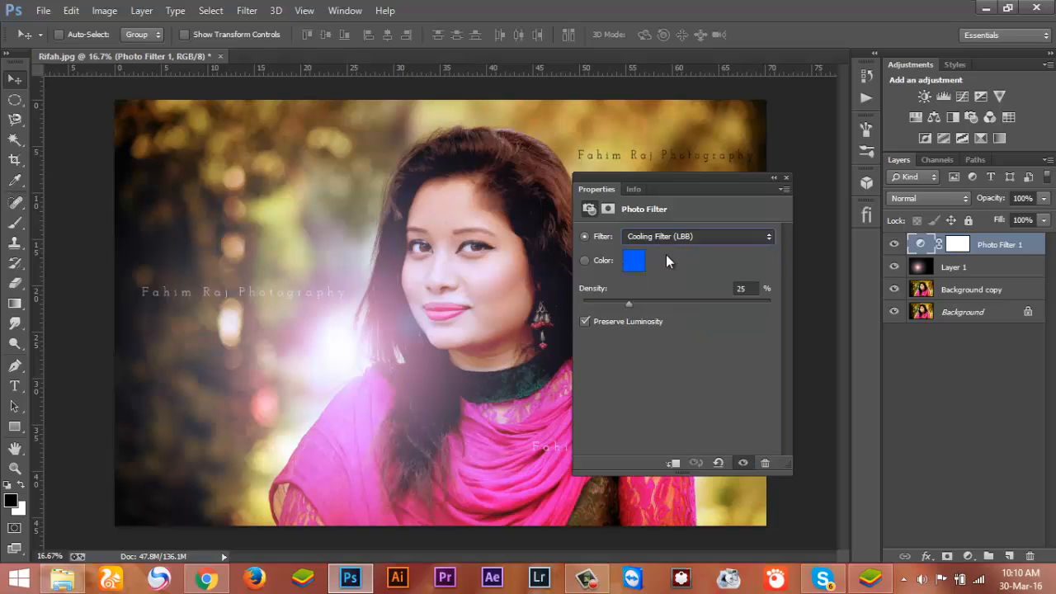
- Clip the Photo Filter adjustment layer to the flare layer with a clipping mask
{"action": "right_click", "coordinate": [907, 244]}
{"action": "key", "text": "Escape"}
{"action": "right_click", "coordinate": [957, 250]}
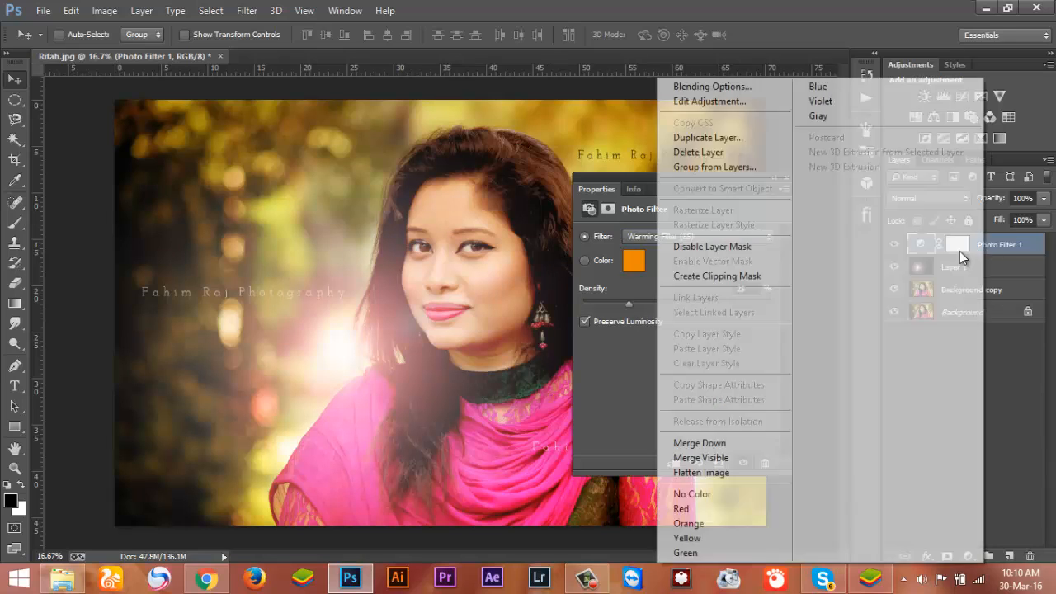
{"action": "key", "text": "Escape"}
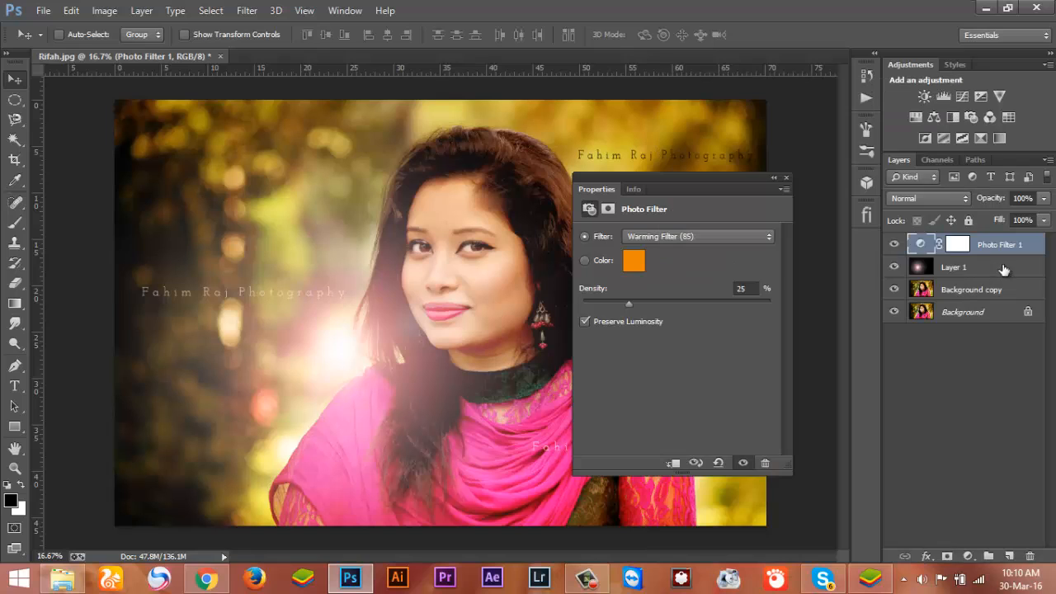
{"action": "right_click", "coordinate": [925, 250]}
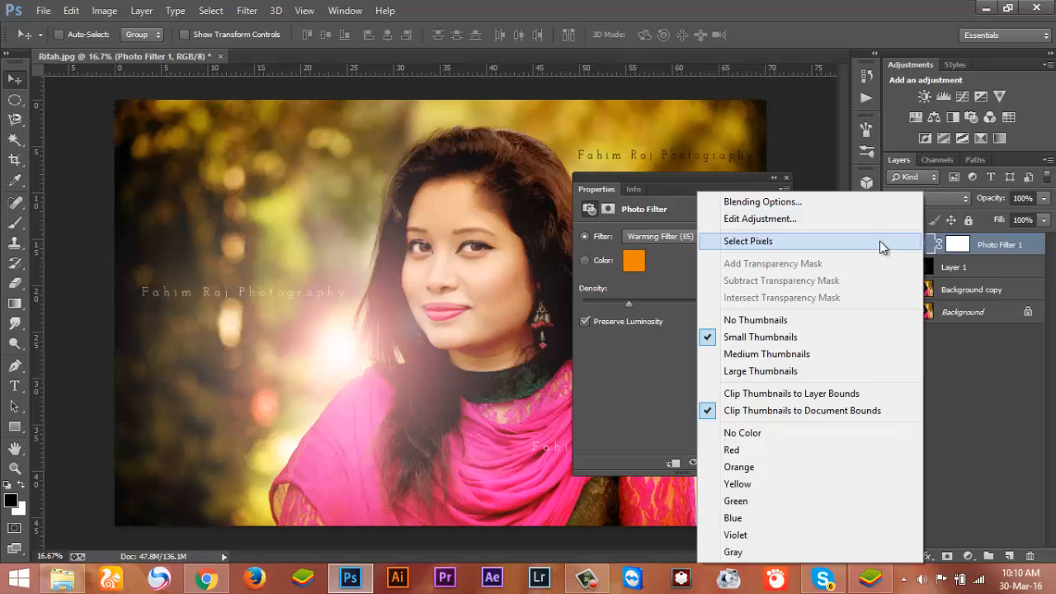
{"action": "right_click", "coordinate": [1002, 247]}
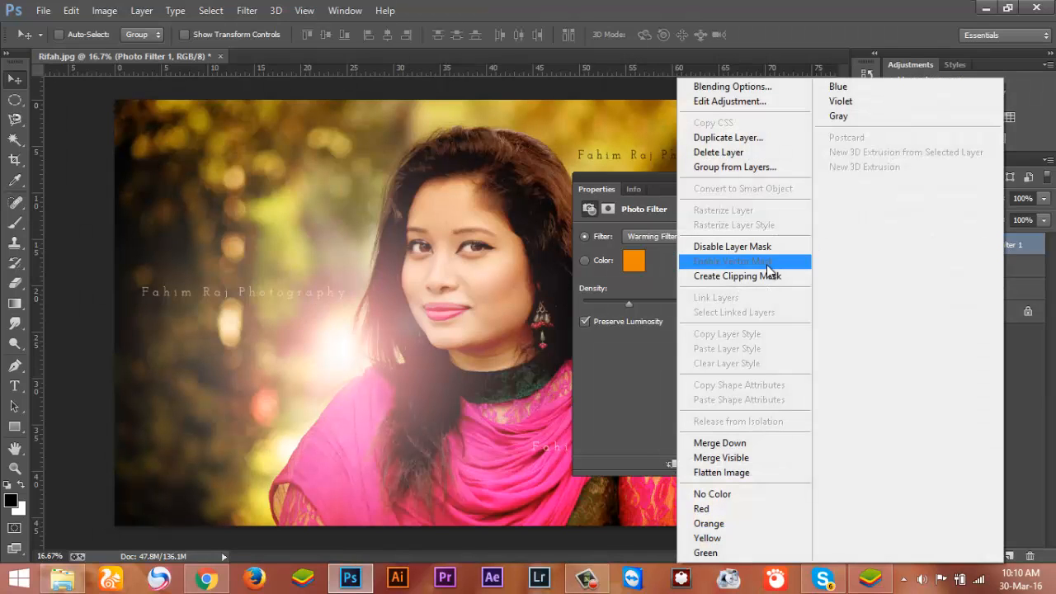
{"action": "left_click", "coordinate": [765, 276]}
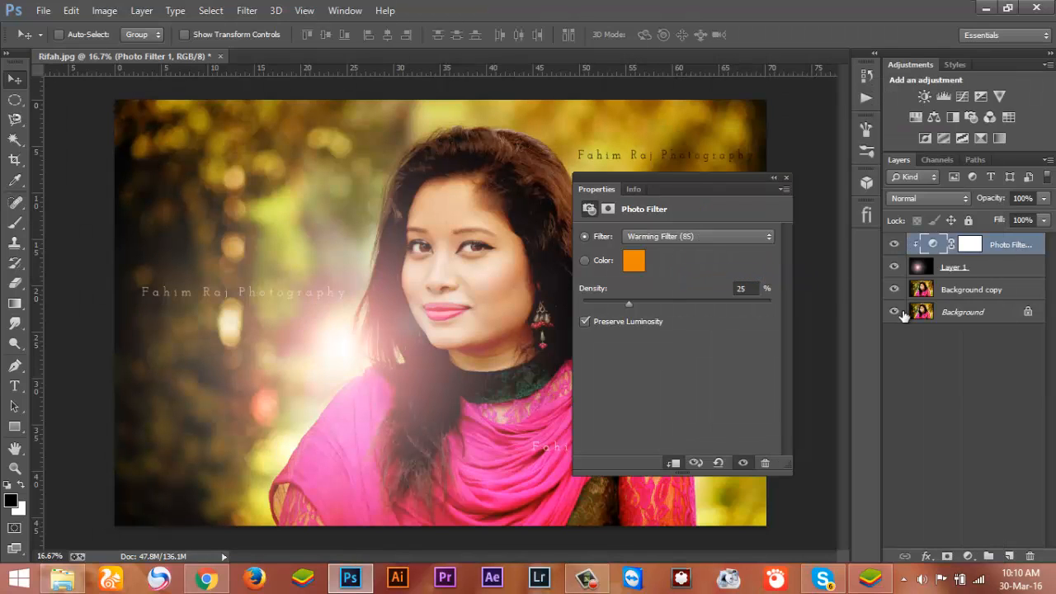
- Set the Photo Filter's density to 100% and toggle the layer's visibility to compare the flare's colour
{"action": "left_click", "coordinate": [895, 246]}
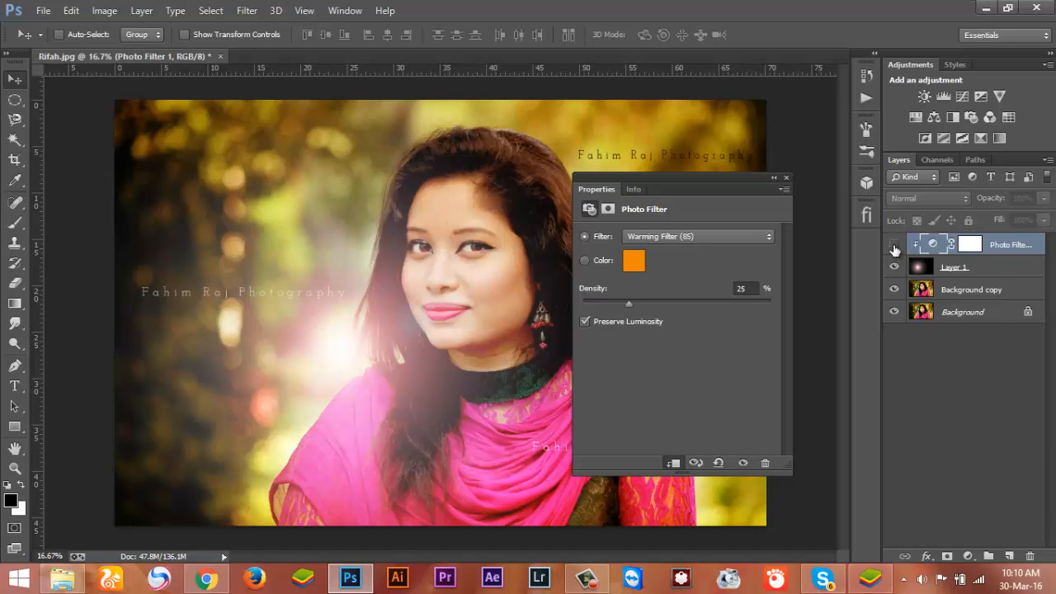
{"action": "left_click", "coordinate": [894, 246]}
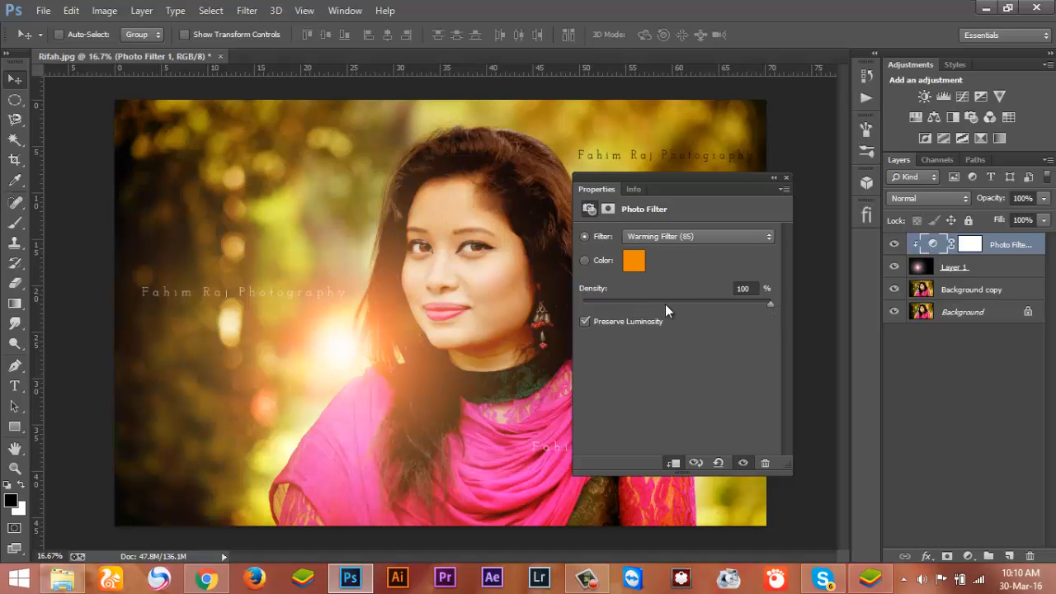
{"action": "left_click", "coordinate": [893, 245]}
{"action": "left_click", "coordinate": [893, 245]}
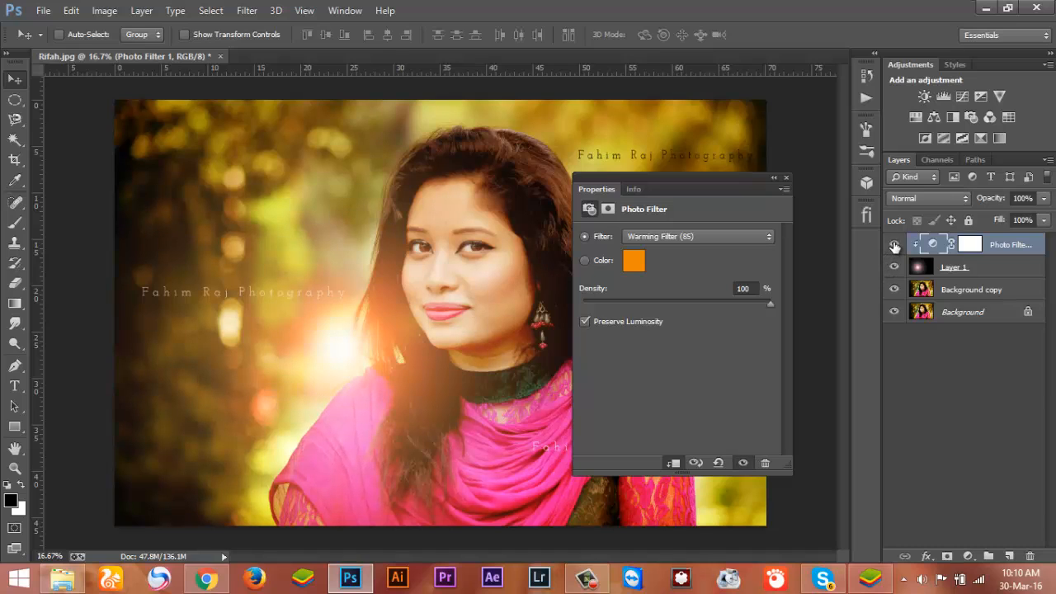
- Try the Warming Filter (81) and Warming Filter (LBA) presets on the Photo Filter layer, and return to Warming Filter (85)
{"action": "left_click", "coordinate": [698, 236]}
{"action": "left_click", "coordinate": [689, 324]}
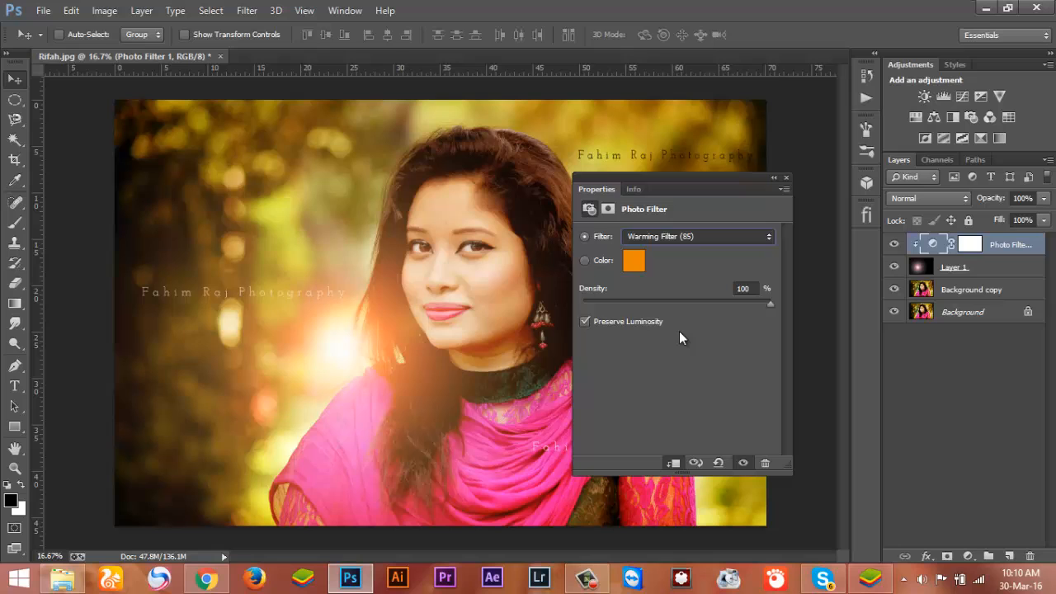
{"action": "left_click", "coordinate": [685, 232]}
{"action": "left_click", "coordinate": [671, 272]}
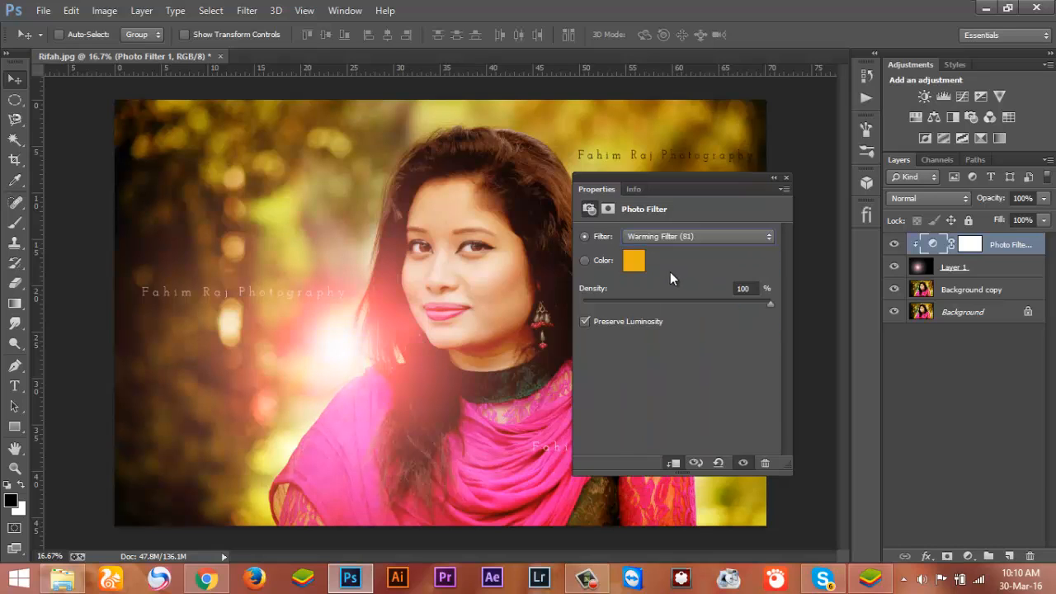
{"action": "left_click", "coordinate": [675, 239]}
{"action": "left_click", "coordinate": [676, 259]}
{"action": "left_click", "coordinate": [681, 239]}
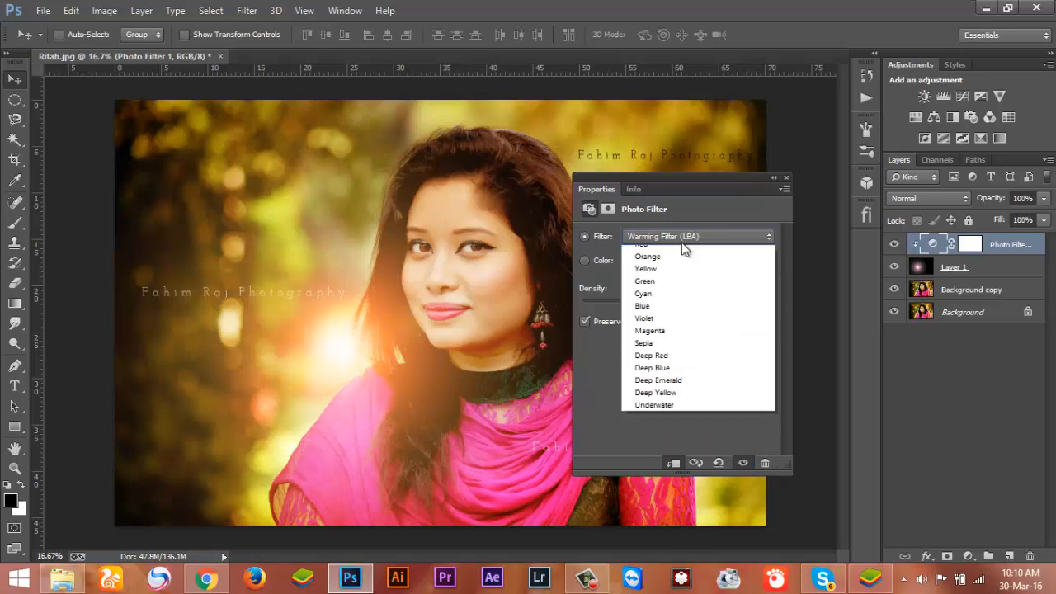
{"action": "left_click", "coordinate": [690, 277]}
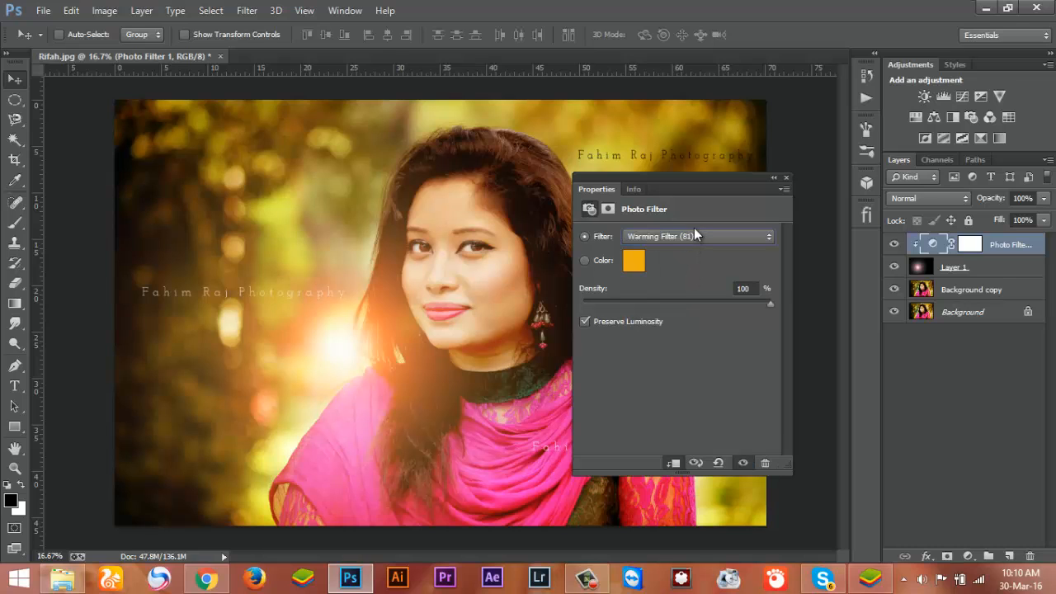
{"action": "left_click", "coordinate": [681, 237]}
{"action": "left_click", "coordinate": [665, 251]}
- Try the Soft Light blend mode on the Photo Filter layer, and set it back to Normal
{"action": "left_click", "coordinate": [914, 198]}
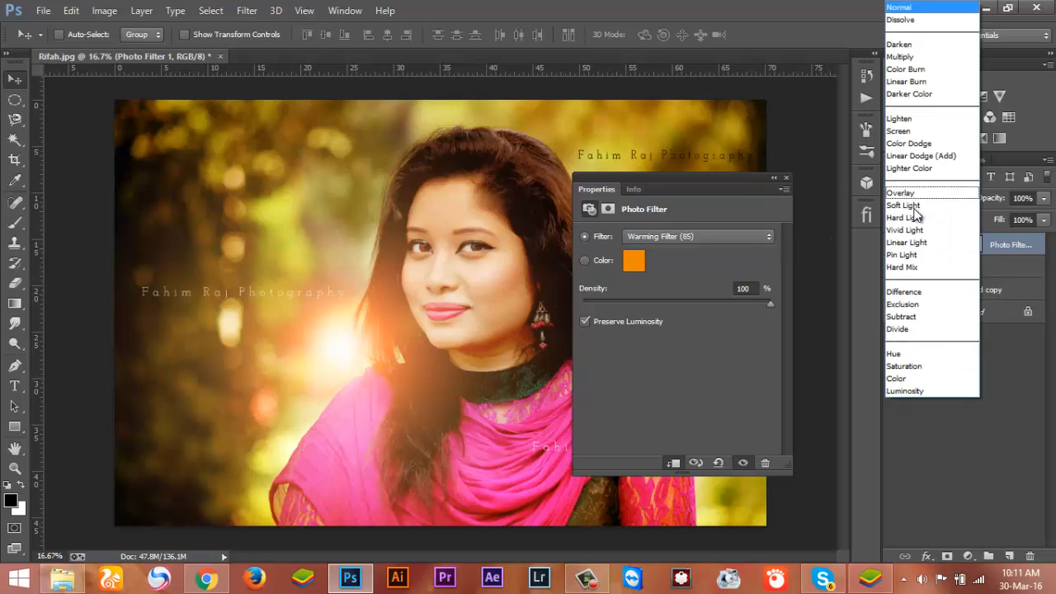
{"action": "left_click", "coordinate": [913, 206]}
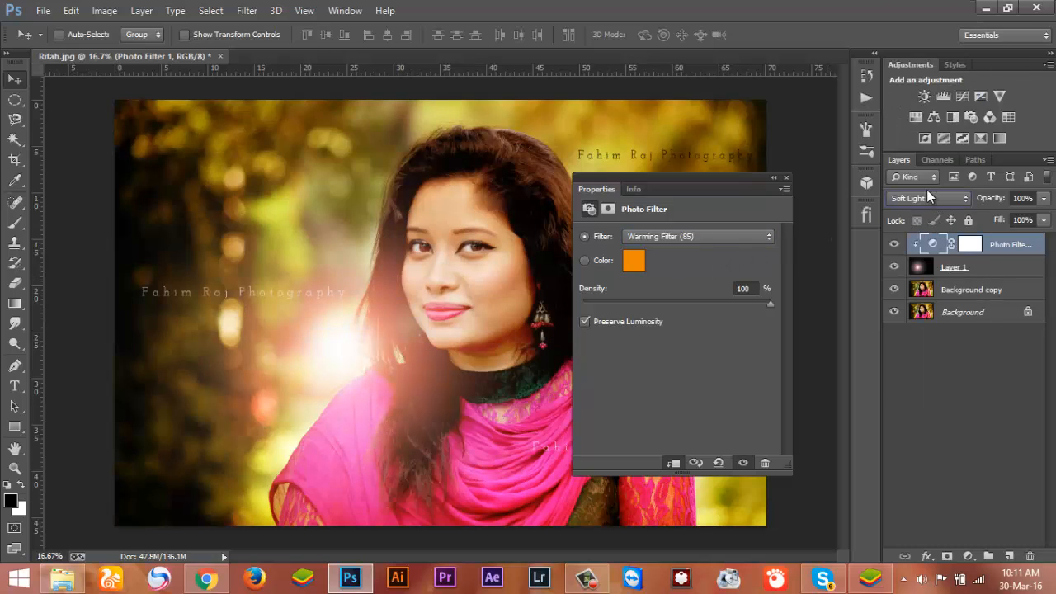
{"action": "left_click", "coordinate": [925, 202]}
{"action": "left_click", "coordinate": [906, 4]}
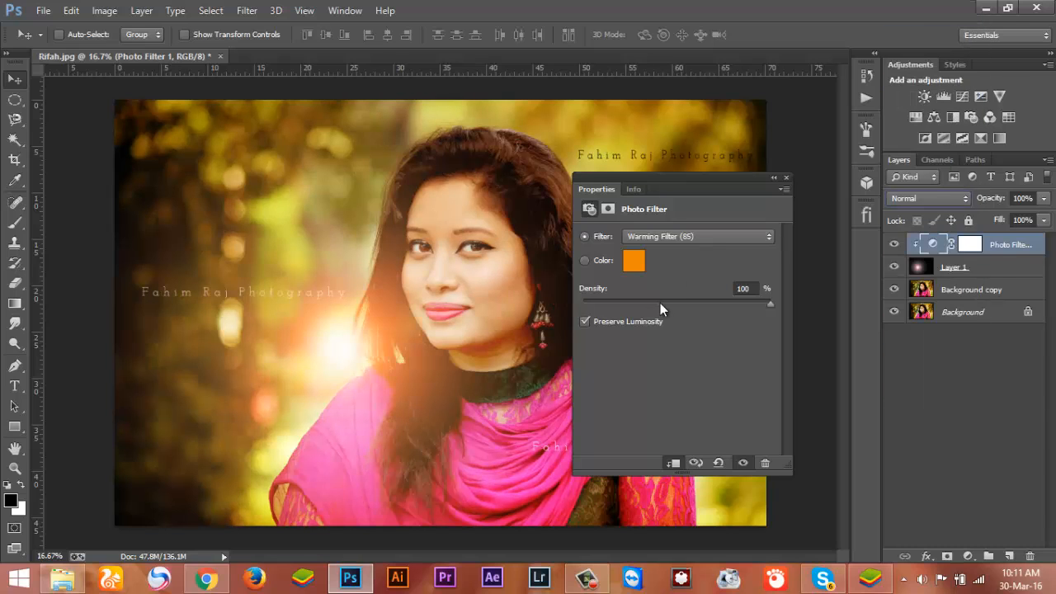
- Reduce the Photo Filter's density to 73%, change its filter to Warming Filter (LBA) and close its properties
{"action": "left_click_drag", "start_coordinate": [660, 303], "coordinate": [721, 305]}
{"action": "left_click", "coordinate": [683, 236]}
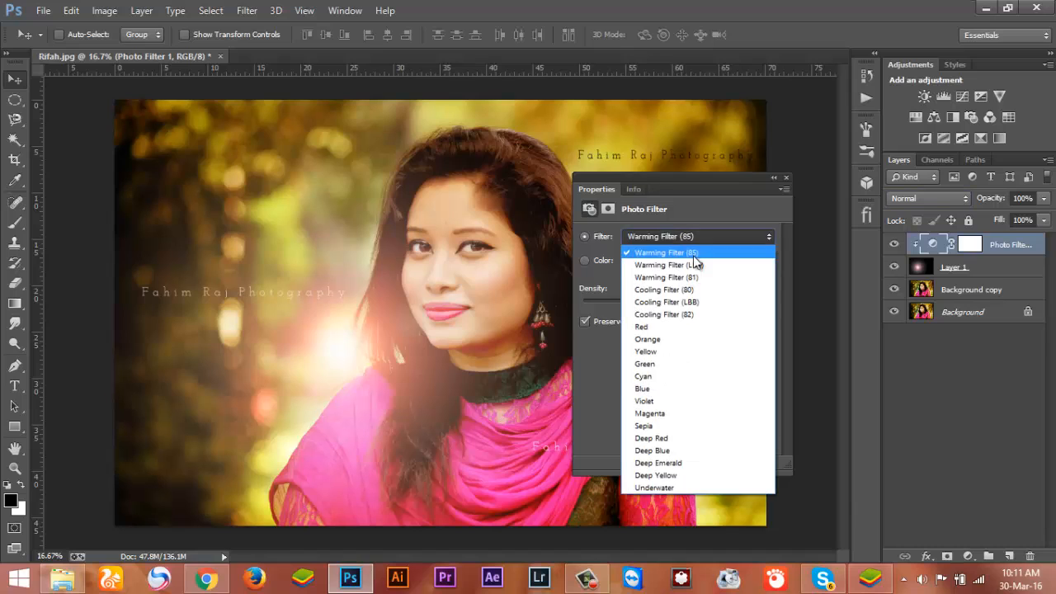
{"action": "left_click", "coordinate": [699, 260]}
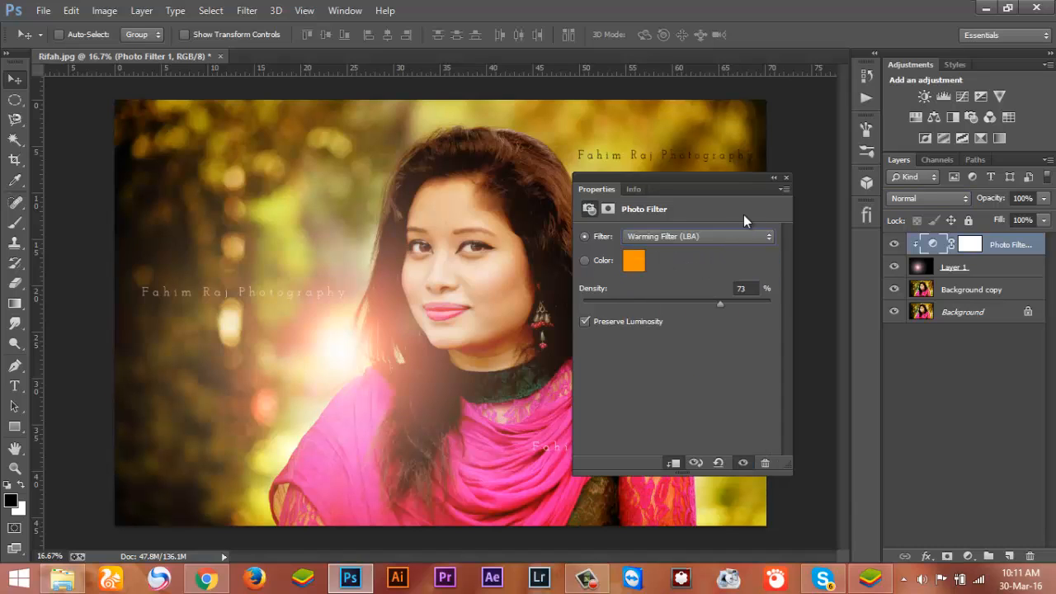
{"action": "left_click", "coordinate": [786, 178]}
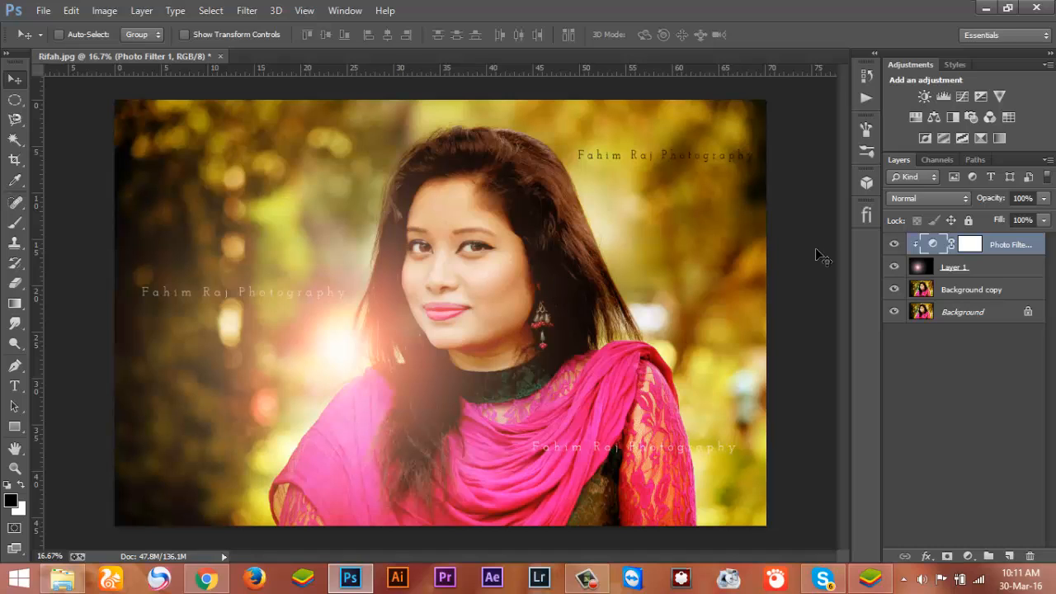
- Review the flare layer, the background copy and the available Render filters, including Lens Flare
{"action": "left_click", "coordinate": [936, 267]}
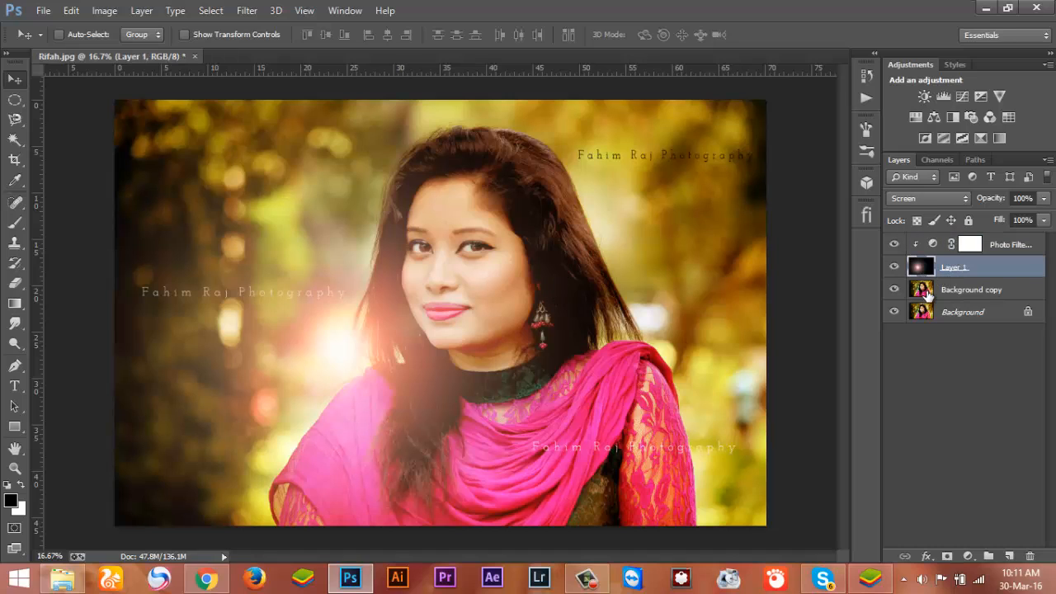
{"action": "left_click", "coordinate": [929, 294]}
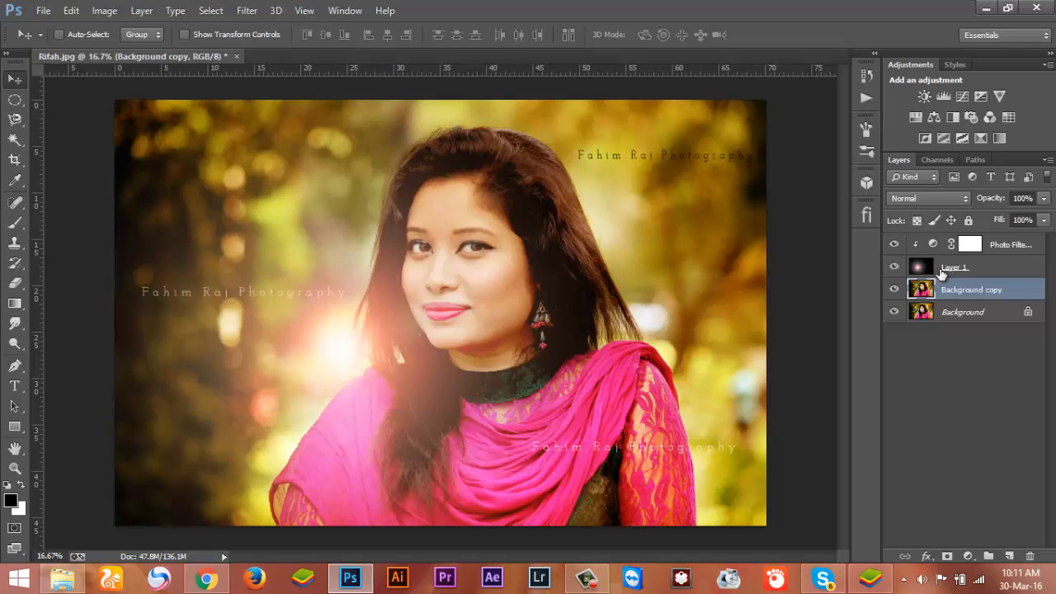
{"action": "left_click", "coordinate": [244, 10]}
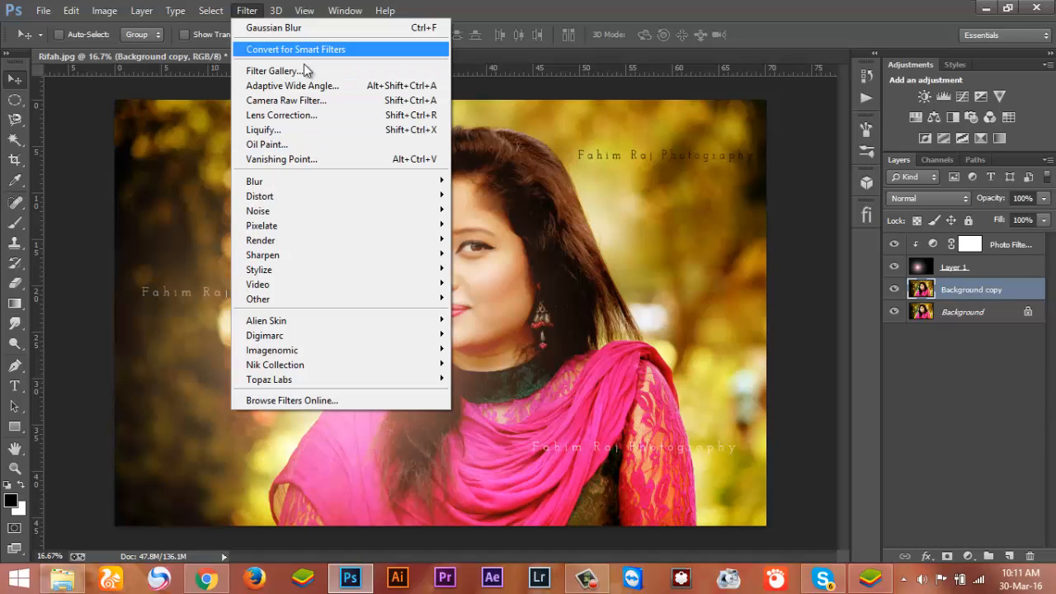
{"action": "mouse_move", "coordinate": [316, 239]}
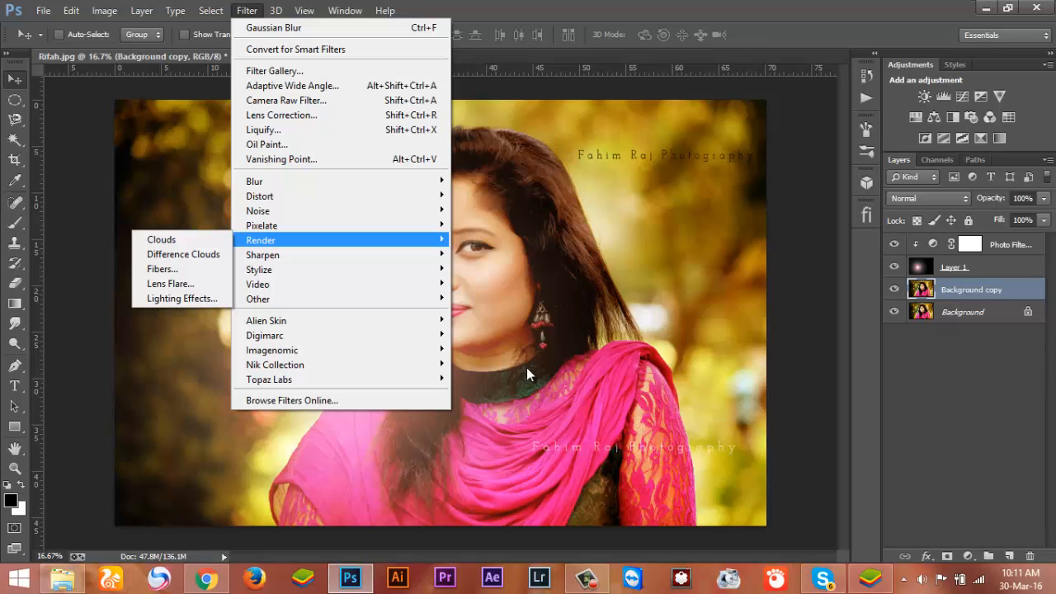
{"action": "left_click", "coordinate": [14, 80]}
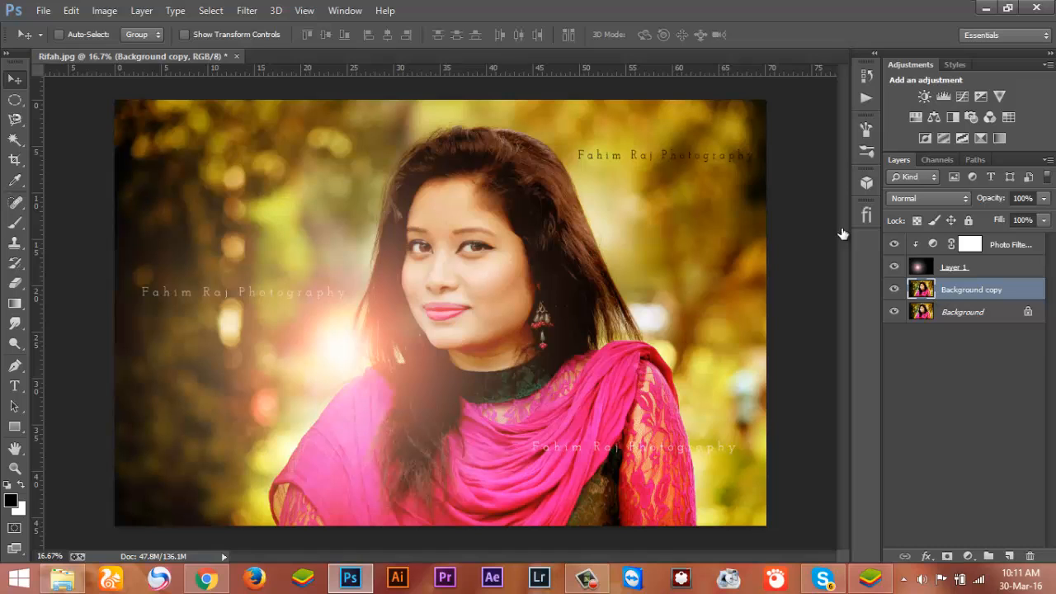
{"action": "left_click", "coordinate": [248, 11]}
{"action": "left_click", "coordinate": [255, 15]}
{"action": "left_click", "coordinate": [232, 11]}
{"action": "left_click", "coordinate": [211, 9]}
{"action": "left_click", "coordinate": [247, 10]}
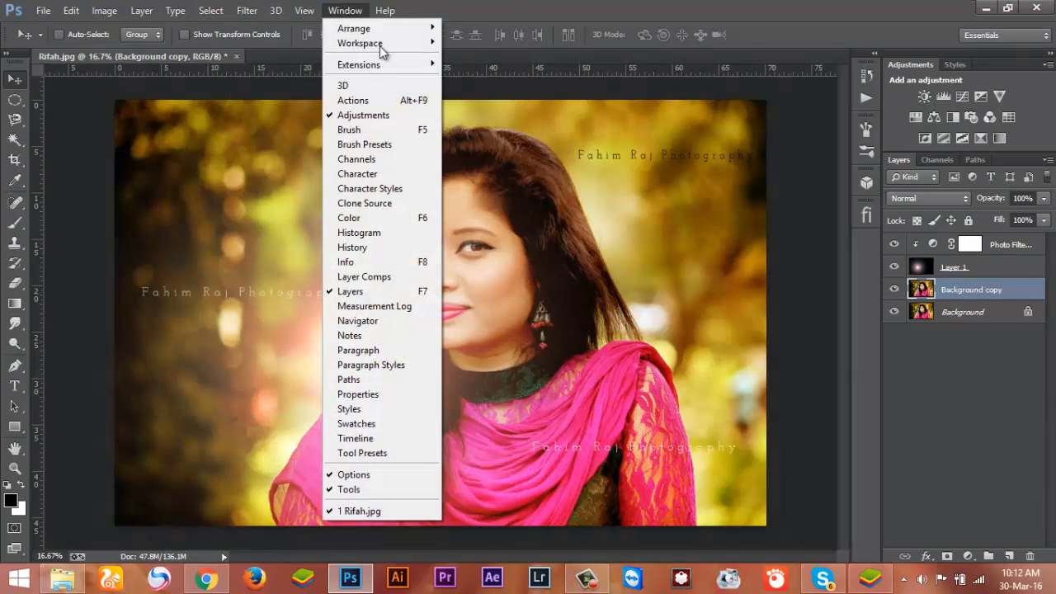
{"action": "left_click", "coordinate": [546, 342]}
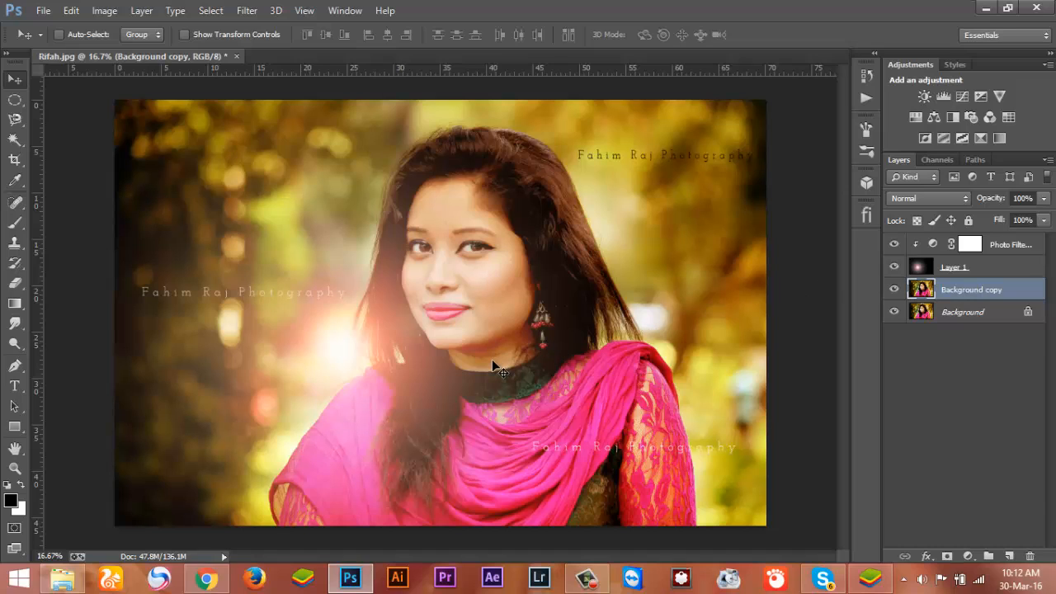
- Select the flare layer and review its blend mode options, keeping Screen
{"action": "left_click", "coordinate": [939, 267]}
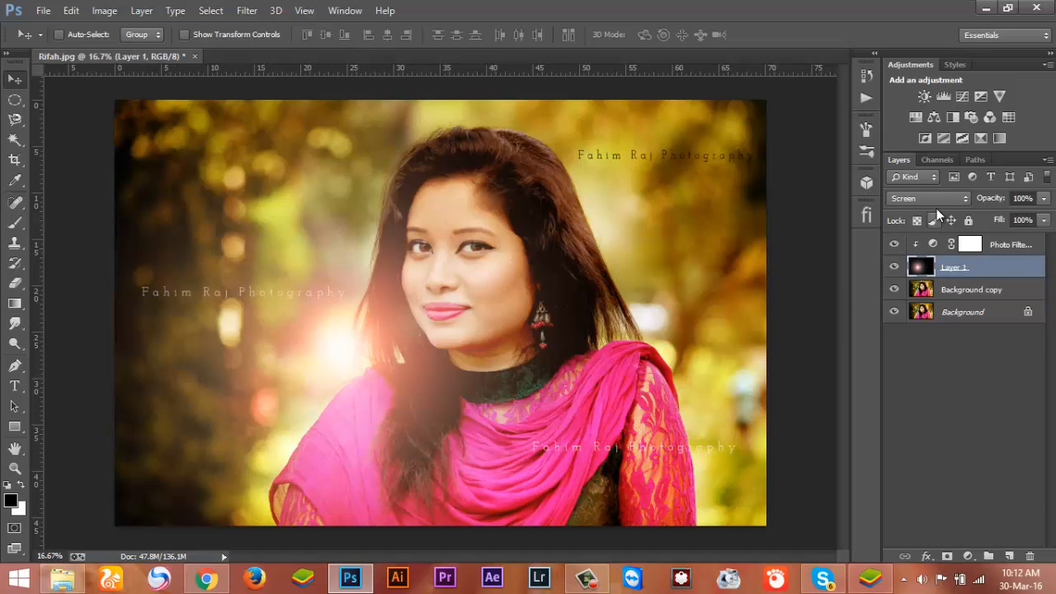
{"action": "left_click", "coordinate": [935, 193]}
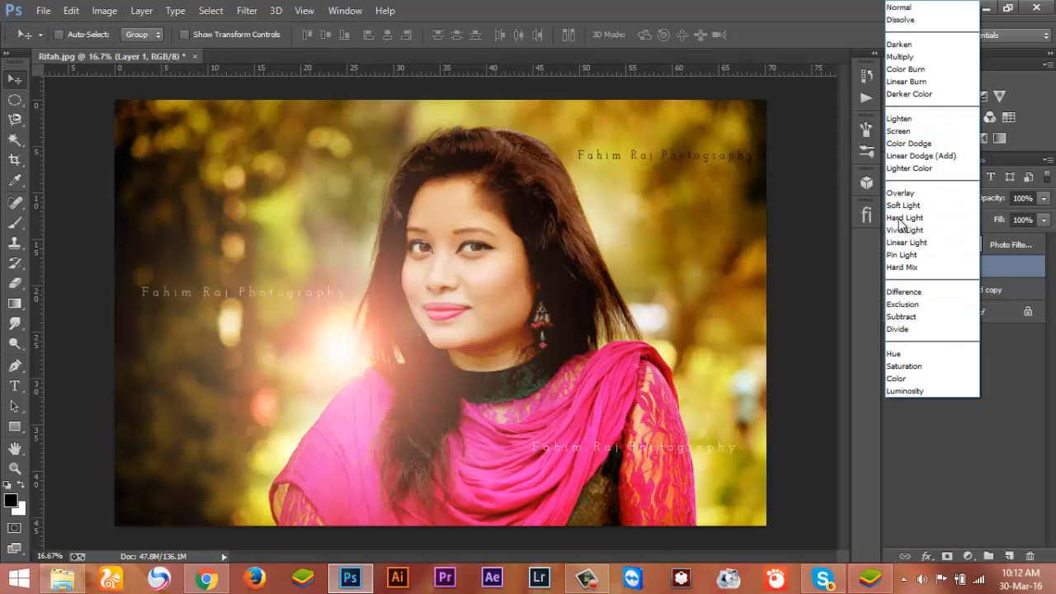
{"action": "left_click", "coordinate": [389, 267]}
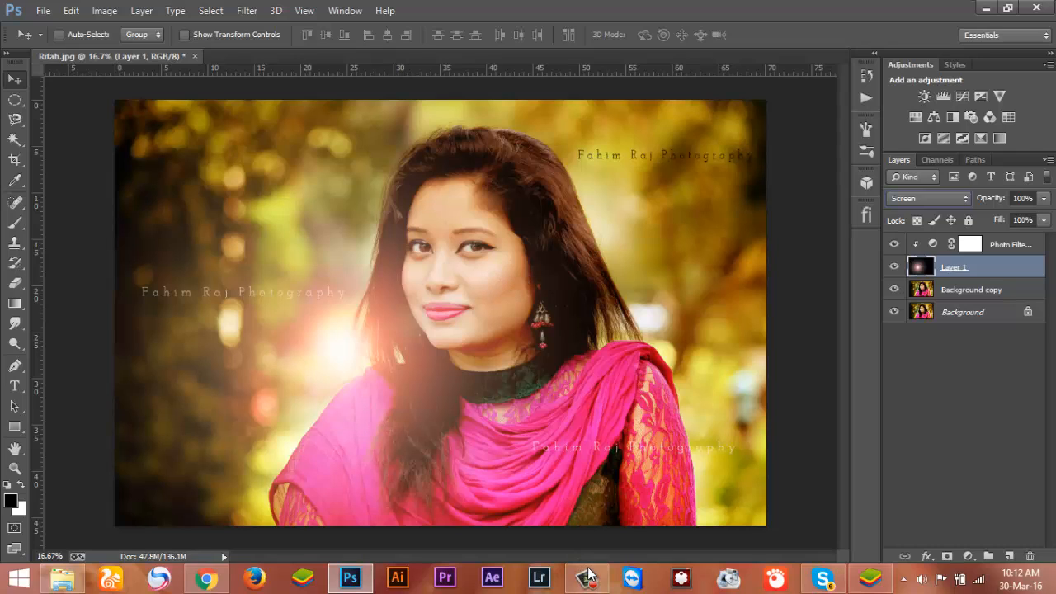
{"action": "mouse_move", "coordinate": [587, 578]}
{"action": "left_click", "coordinate": [584, 578]}
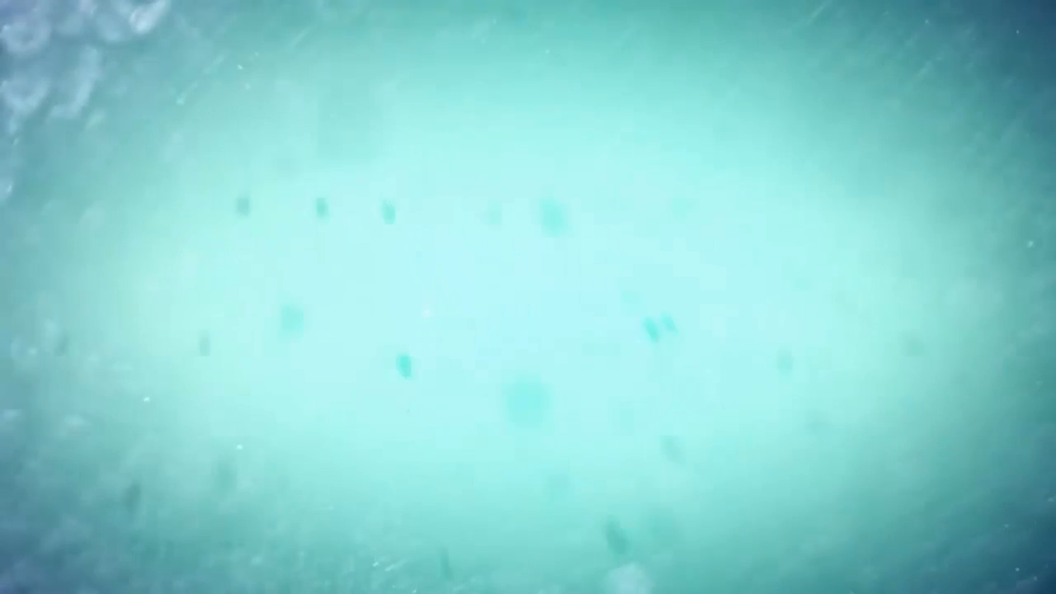